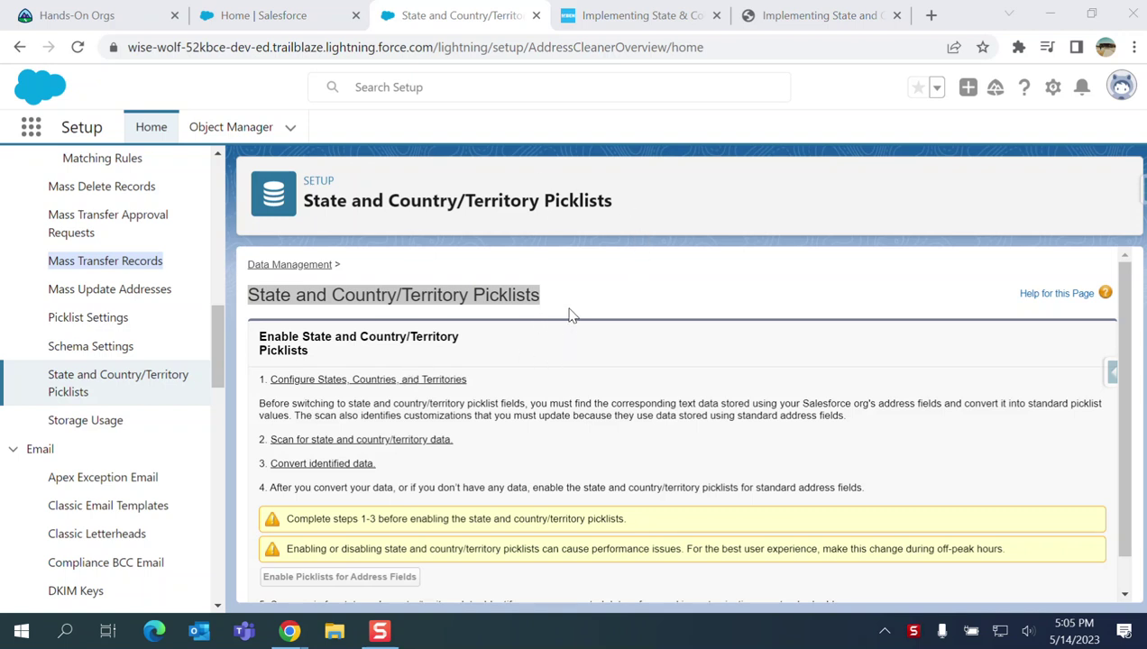
Step: Open Setup in a new tab and go to the State and Country/Territory Picklists page by searching for its copied title
{"action": "left_click_drag", "start_coordinate": [568, 304], "coordinate": [256, 306]}
{"action": "key", "text": "ctrl+c"}
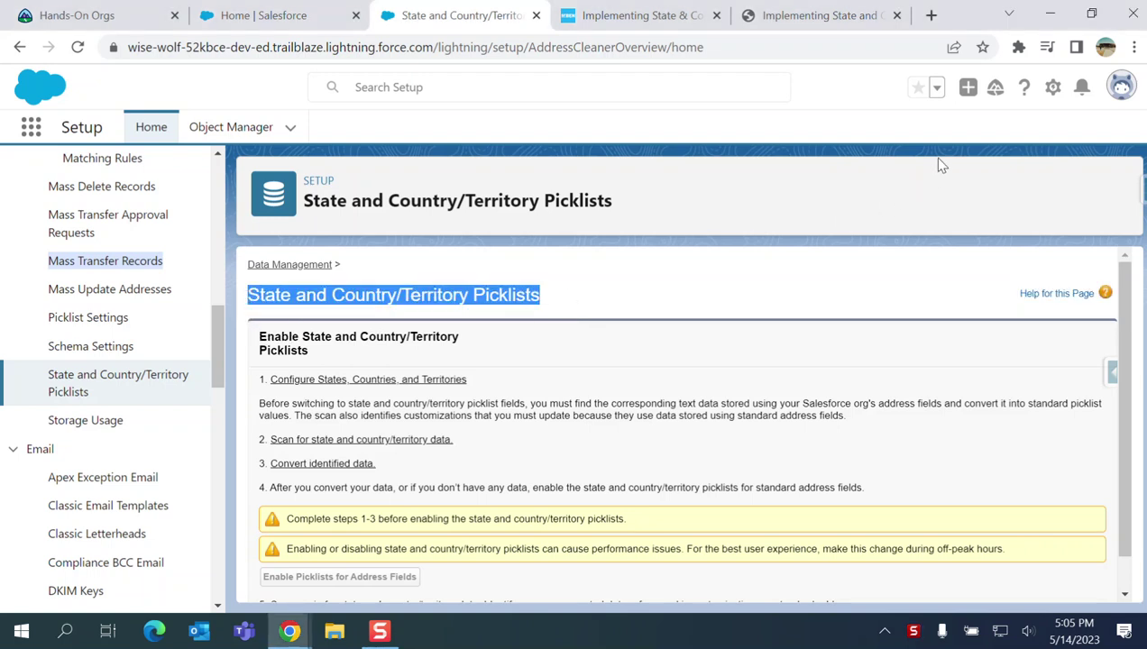
{"action": "left_click", "coordinate": [1052, 87]}
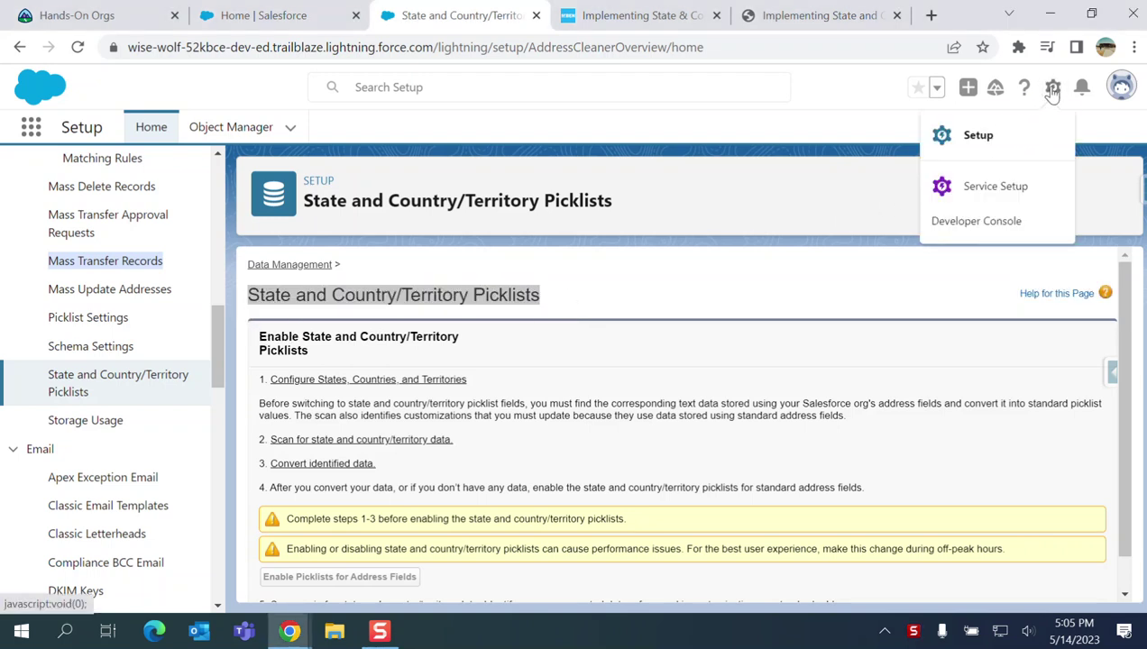
{"action": "left_click", "coordinate": [975, 139]}
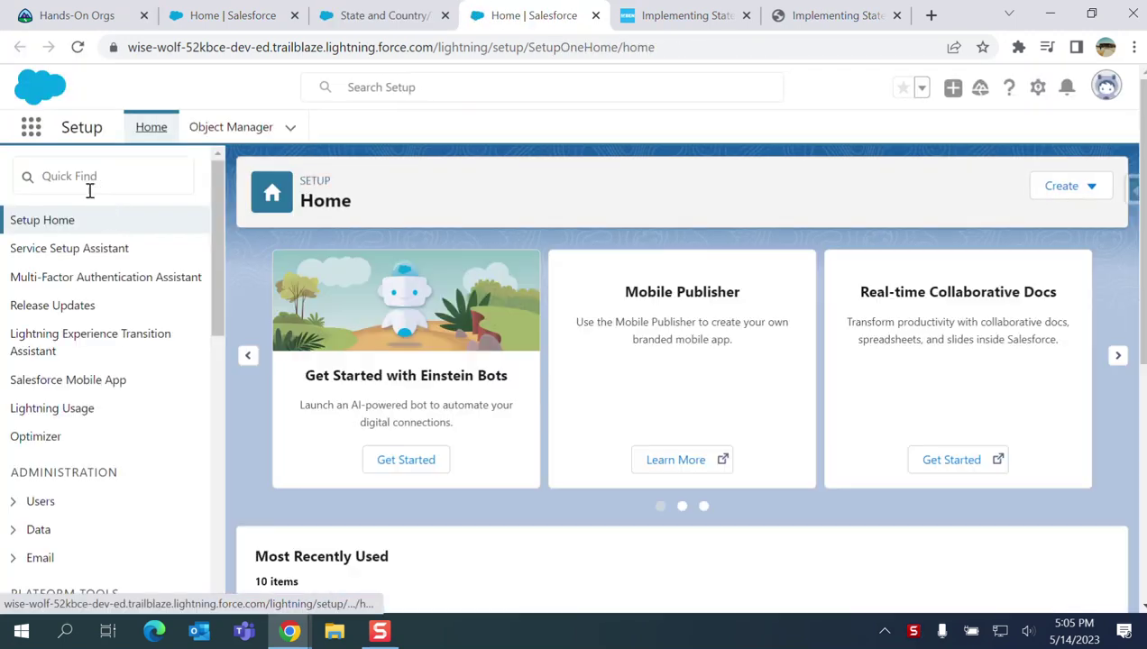
{"action": "left_click", "coordinate": [89, 190]}
{"action": "key", "text": "ctrl+v"}
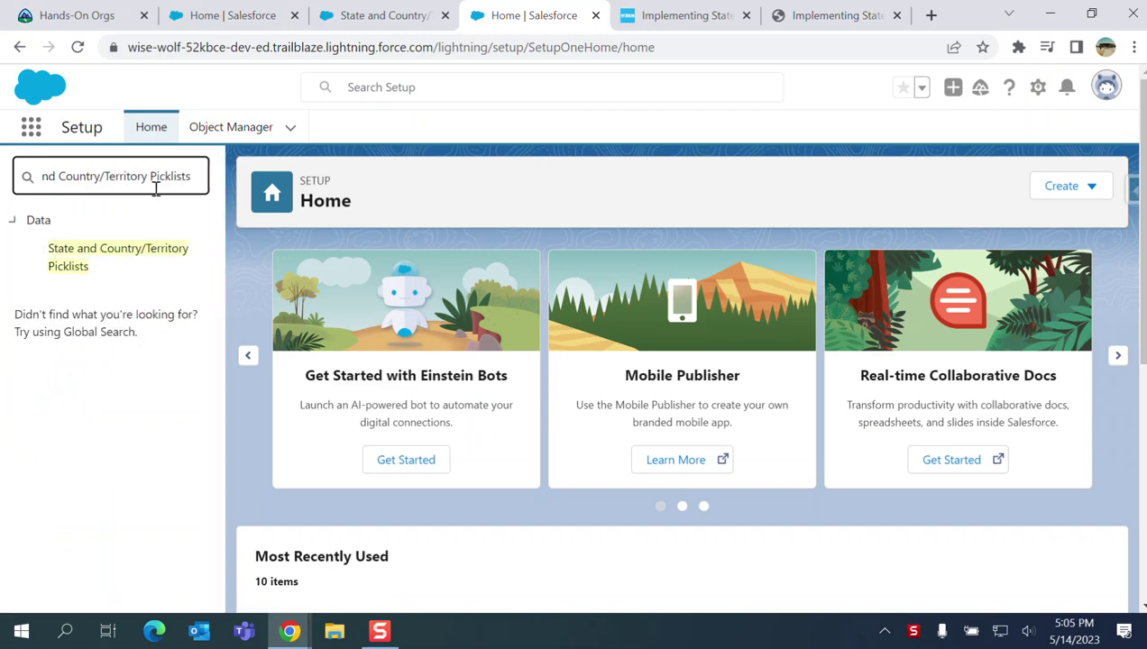
{"action": "left_click", "coordinate": [97, 256]}
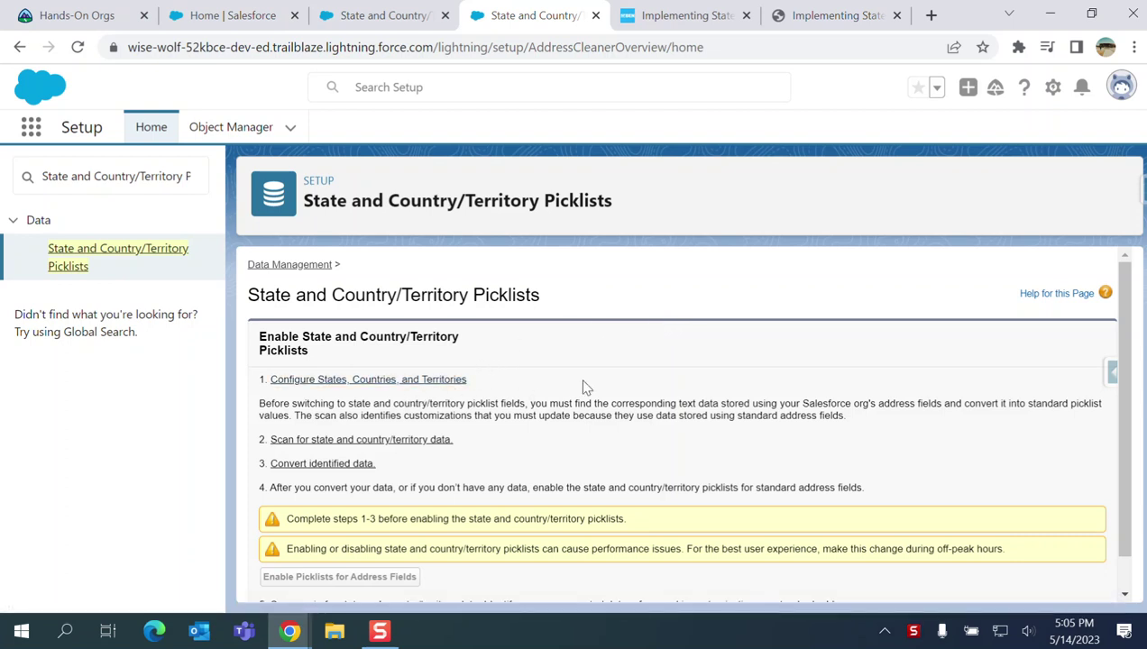
Step: Review the listed enablement steps and open Configure States, Countries, and Territories
{"action": "scroll", "coordinate": [793, 317], "scroll_direction": "down", "scroll_amount": 1}
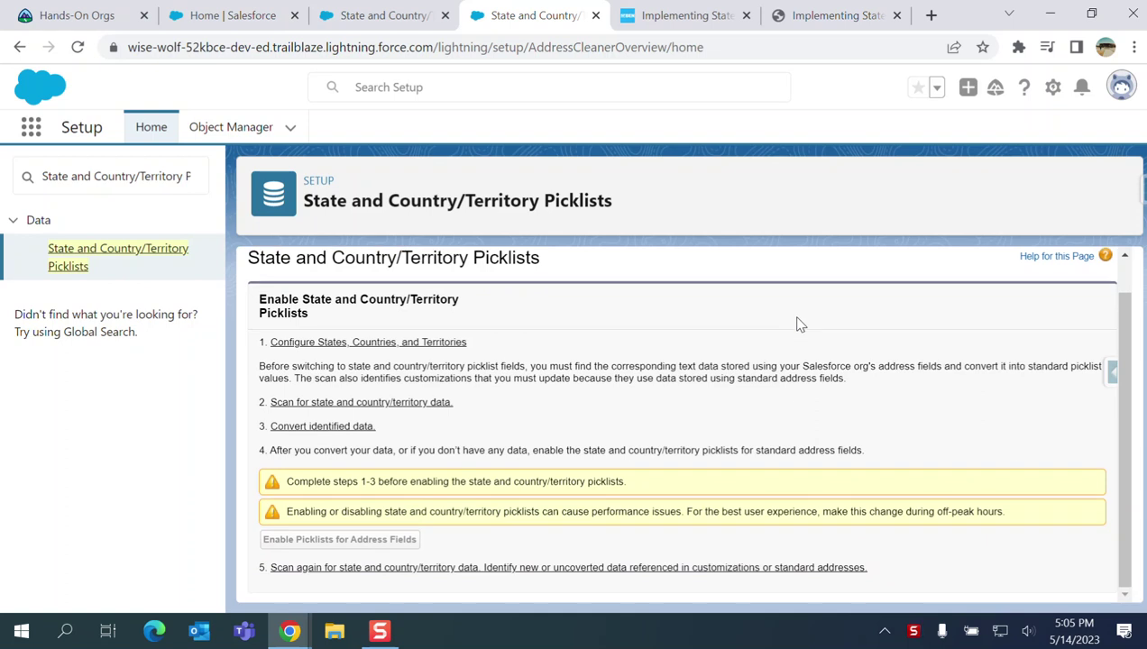
{"action": "scroll", "coordinate": [799, 323], "scroll_direction": "up", "scroll_amount": 1}
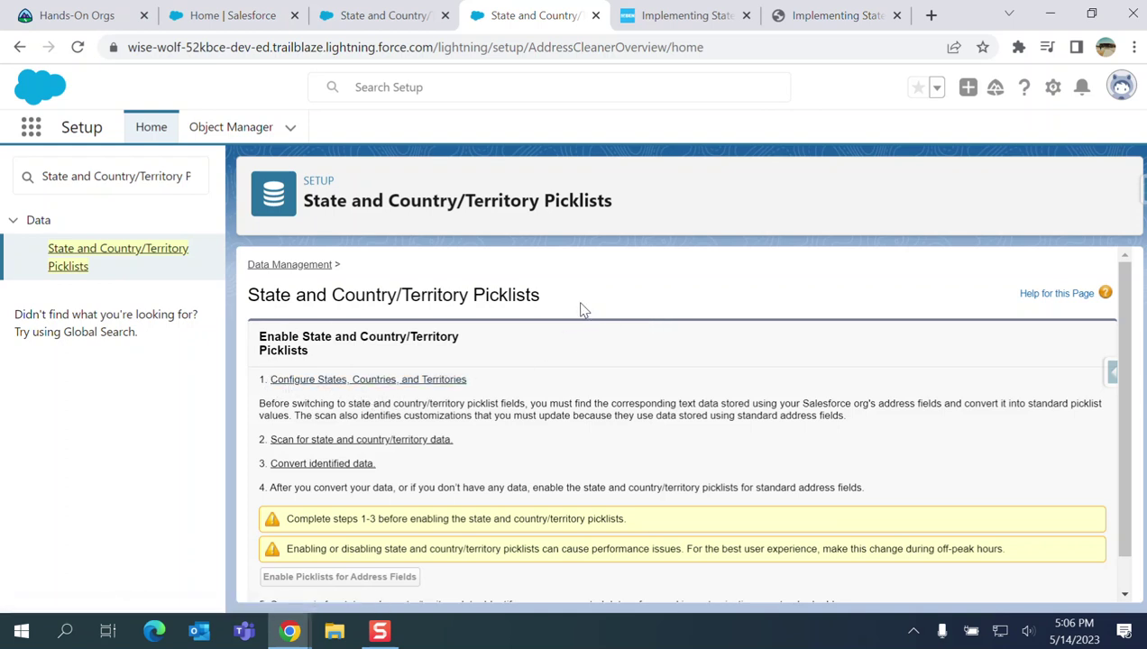
{"action": "left_click", "coordinate": [437, 382]}
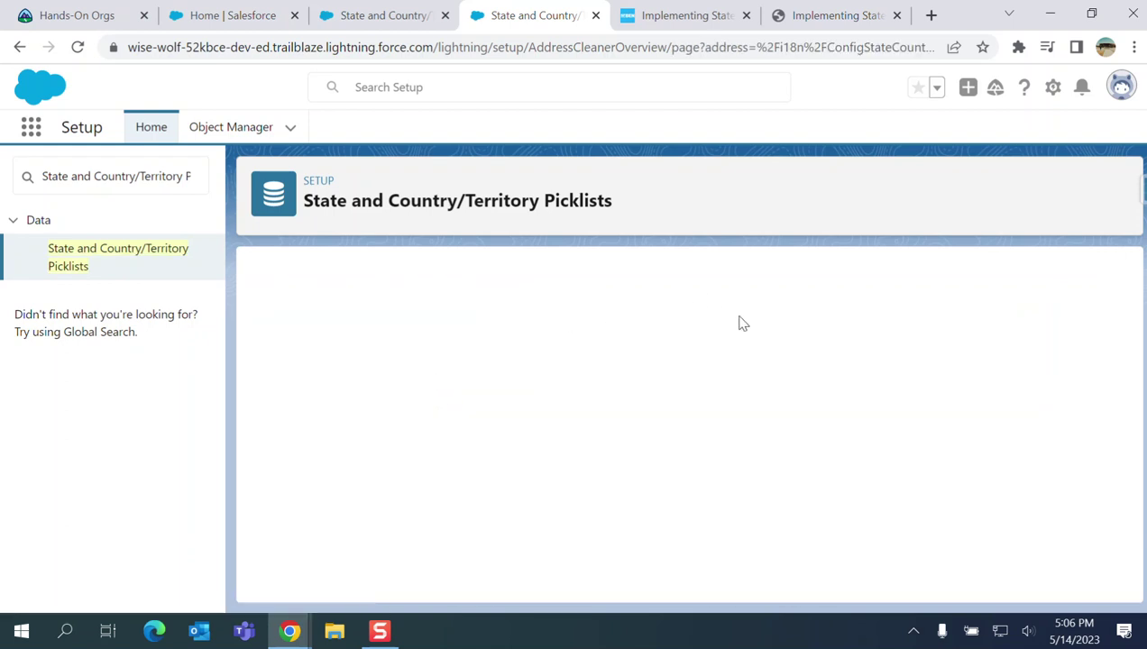
Step: Set the Default Country/Territory to Cook Islands
{"action": "scroll", "coordinate": [760, 344], "scroll_direction": "down", "scroll_amount": 1}
{"action": "left_click", "coordinate": [505, 347]}
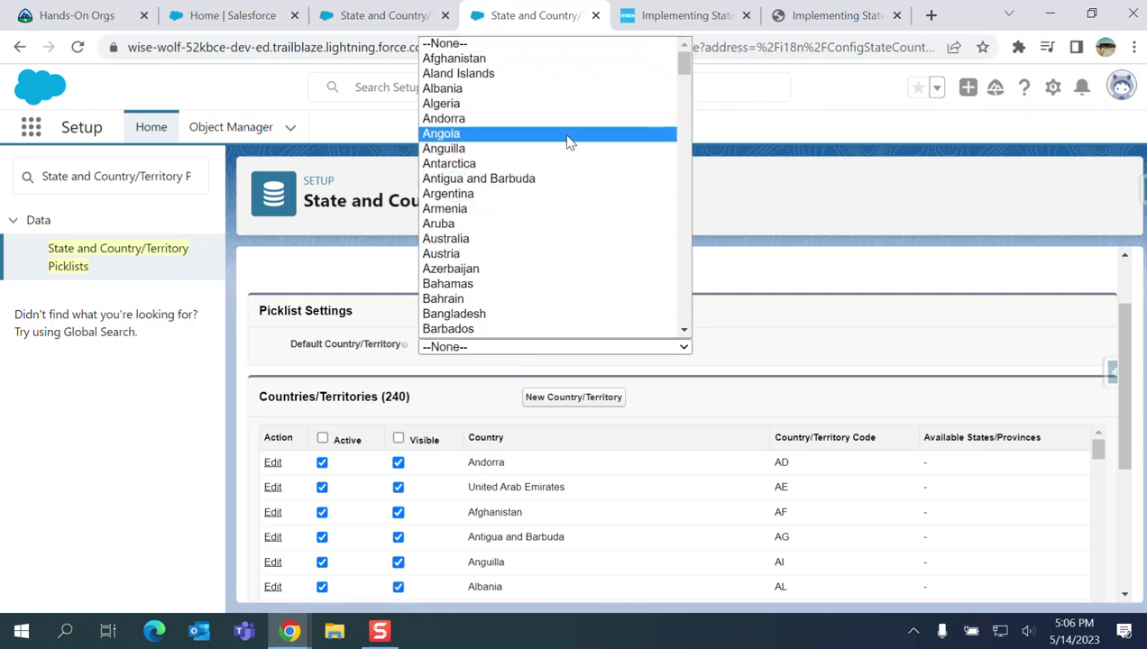
{"action": "scroll", "coordinate": [577, 141], "scroll_direction": "down", "scroll_amount": 6}
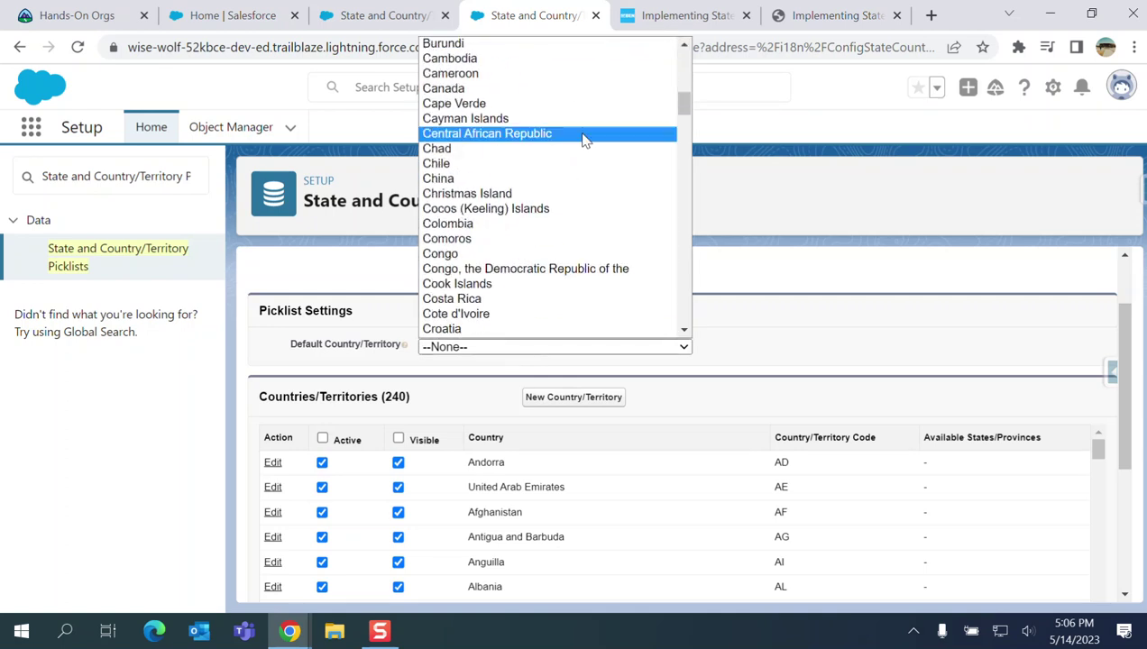
{"action": "left_click", "coordinate": [521, 287]}
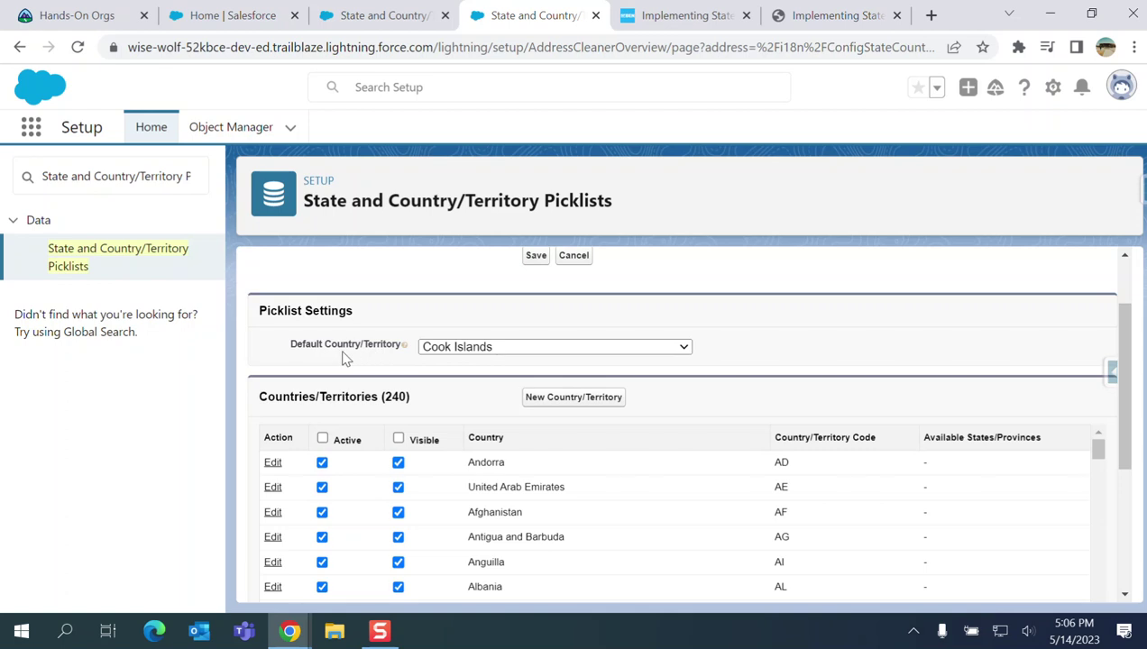
Step: Examine the Countries/Territories table and the details of Antigua and Barbuda, leaving the details without saving
{"action": "scroll", "coordinate": [711, 332], "scroll_direction": "down", "scroll_amount": 1}
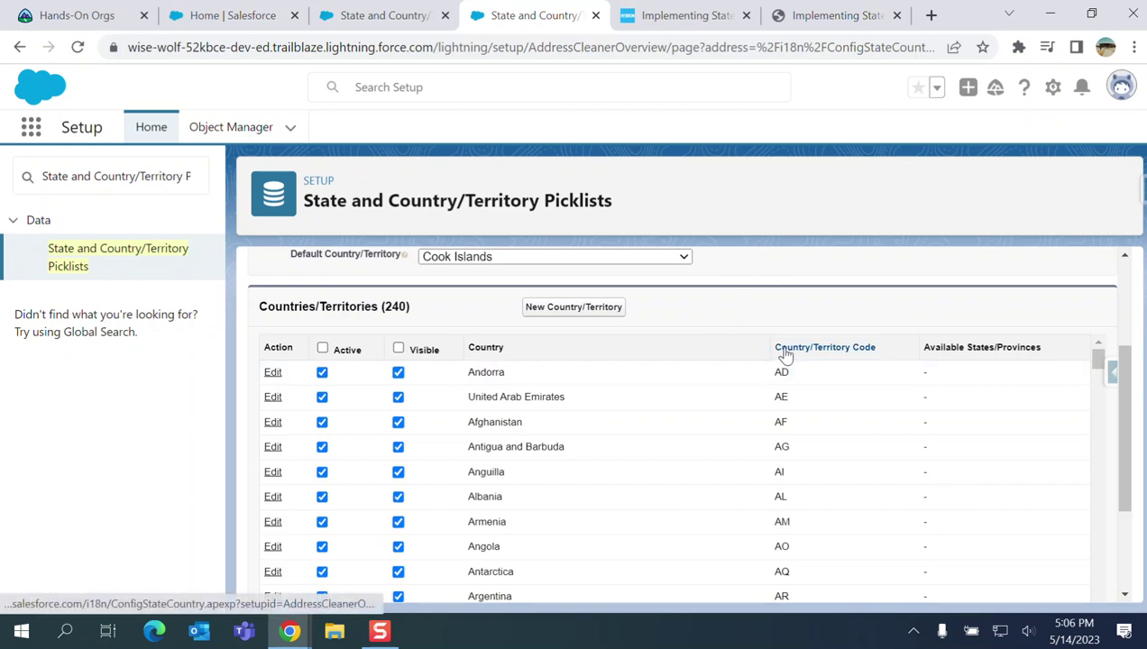
{"action": "scroll", "coordinate": [785, 355], "scroll_direction": "up", "scroll_amount": 1}
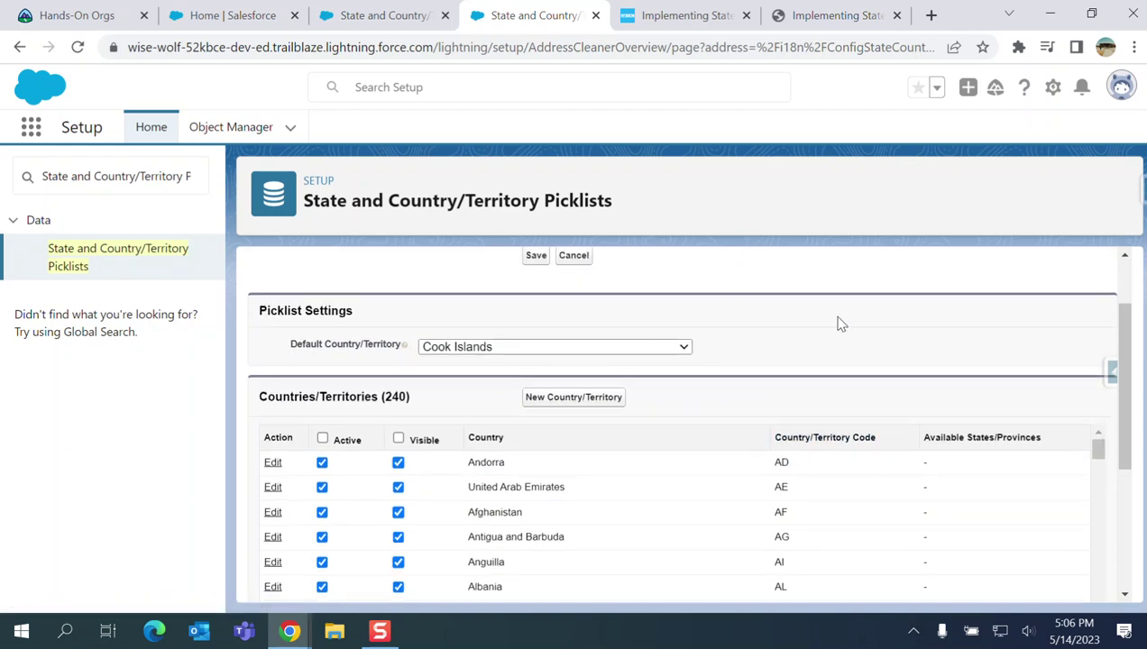
{"action": "scroll", "coordinate": [811, 322], "scroll_direction": "down", "scroll_amount": 1}
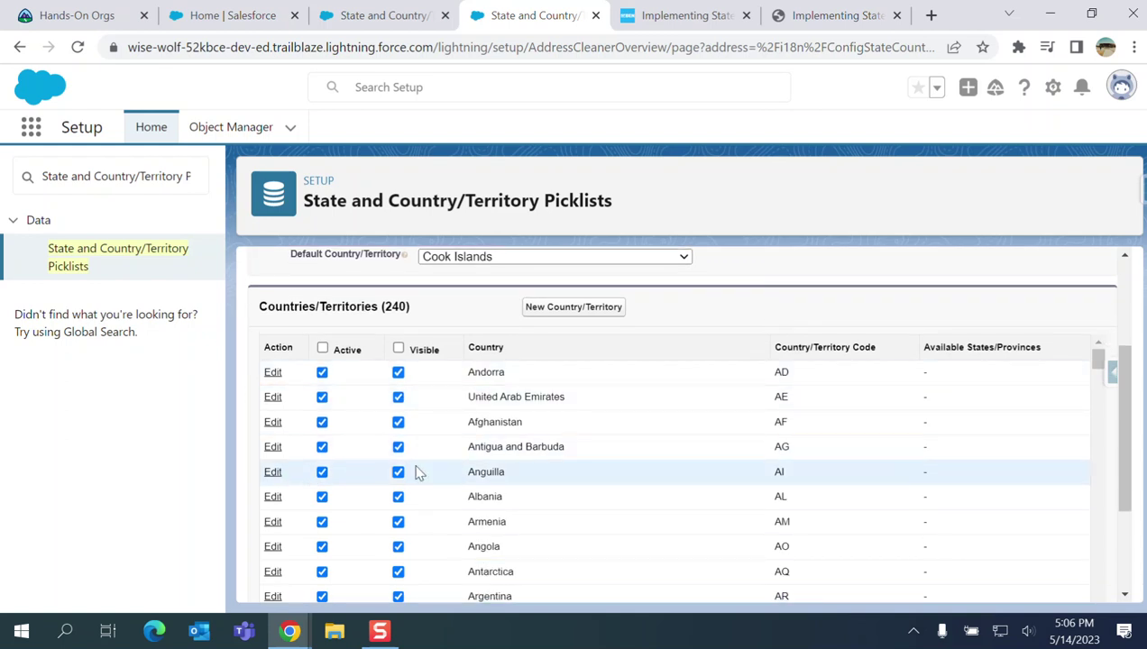
{"action": "left_click", "coordinate": [273, 448]}
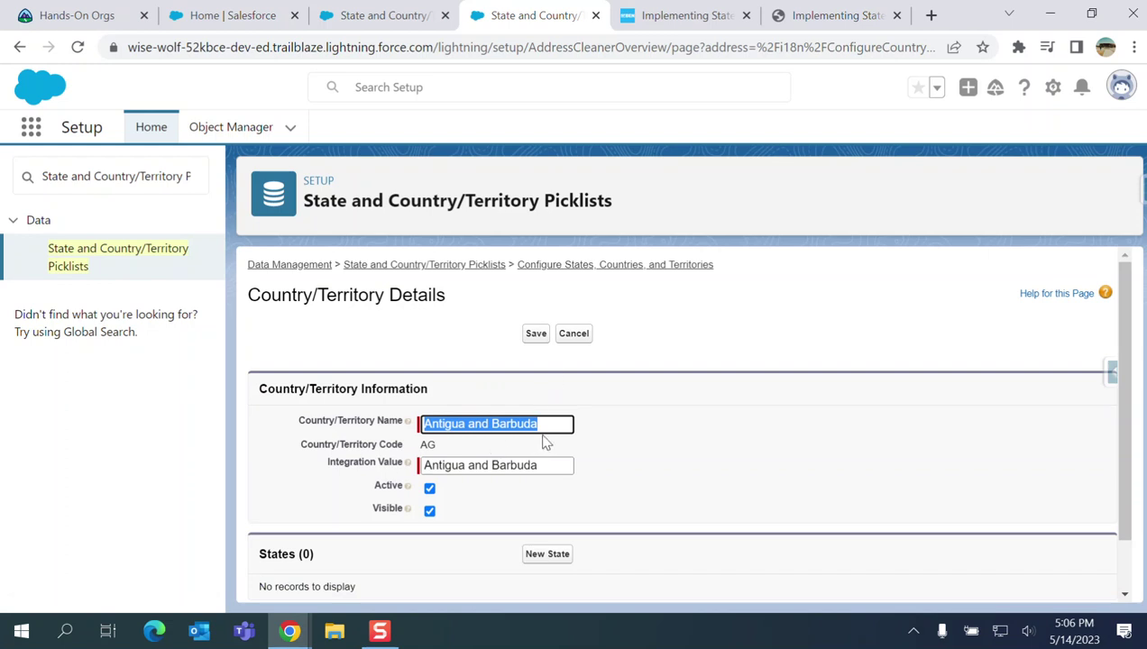
{"action": "left_click", "coordinate": [544, 424]}
{"action": "triple_click", "coordinate": [468, 424]}
{"action": "left_click", "coordinate": [580, 345]}
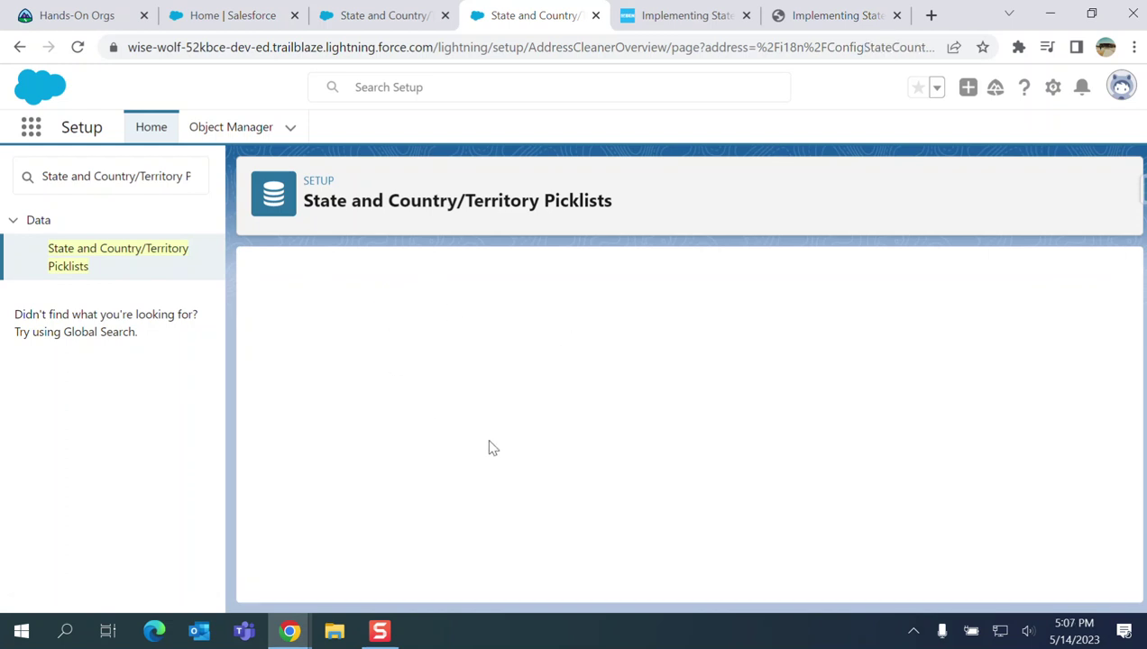
Step: Look through the full Countries/Territories list and save the states, countries, and territories configuration
{"action": "scroll", "coordinate": [735, 414], "scroll_direction": "down", "scroll_amount": 5}
{"action": "scroll", "coordinate": [758, 388], "scroll_direction": "down", "scroll_amount": 10}
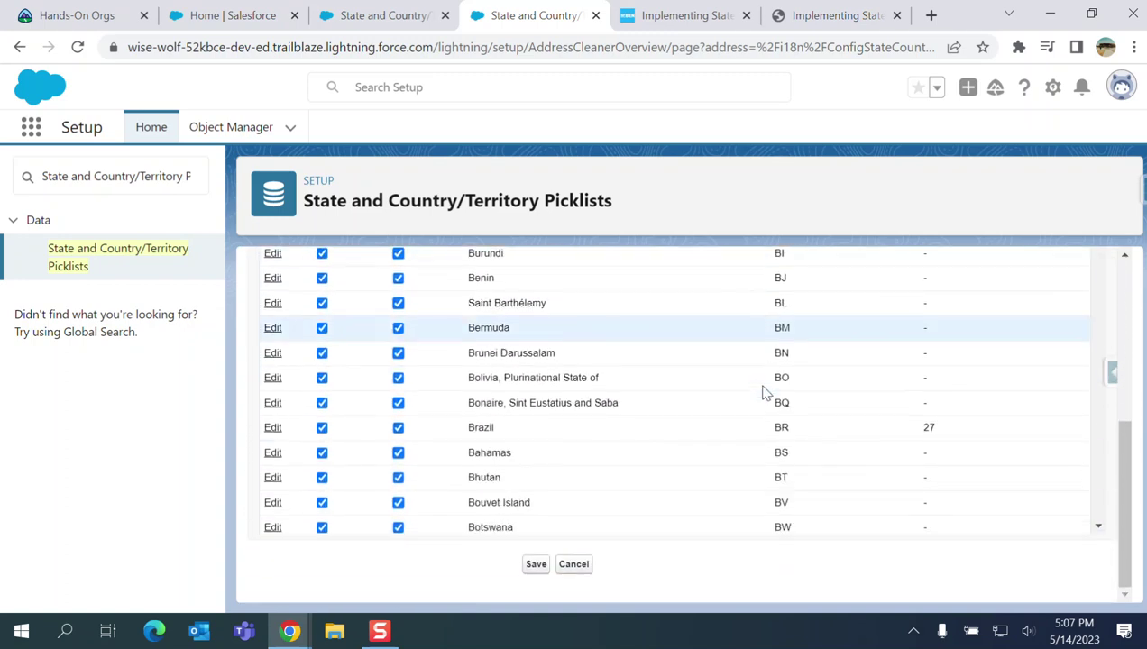
{"action": "left_click_drag", "start_coordinate": [1098, 258], "coordinate": [1121, 306]}
{"action": "scroll", "coordinate": [1046, 551], "scroll_direction": "up", "scroll_amount": 15}
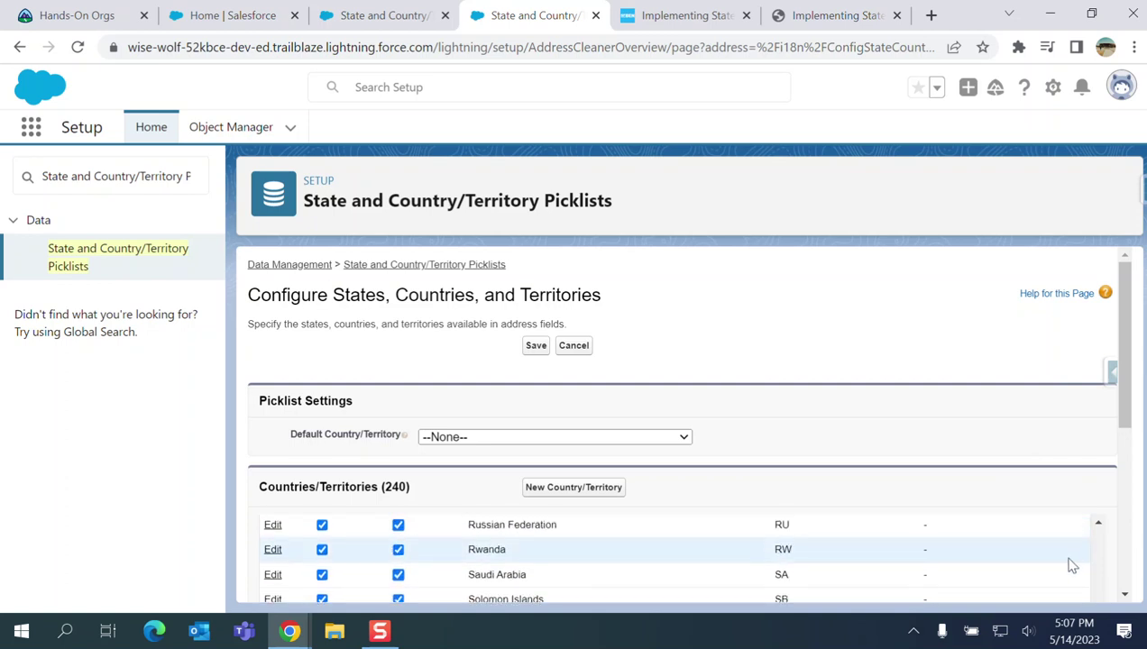
{"action": "scroll", "coordinate": [1055, 541], "scroll_direction": "up", "scroll_amount": 5}
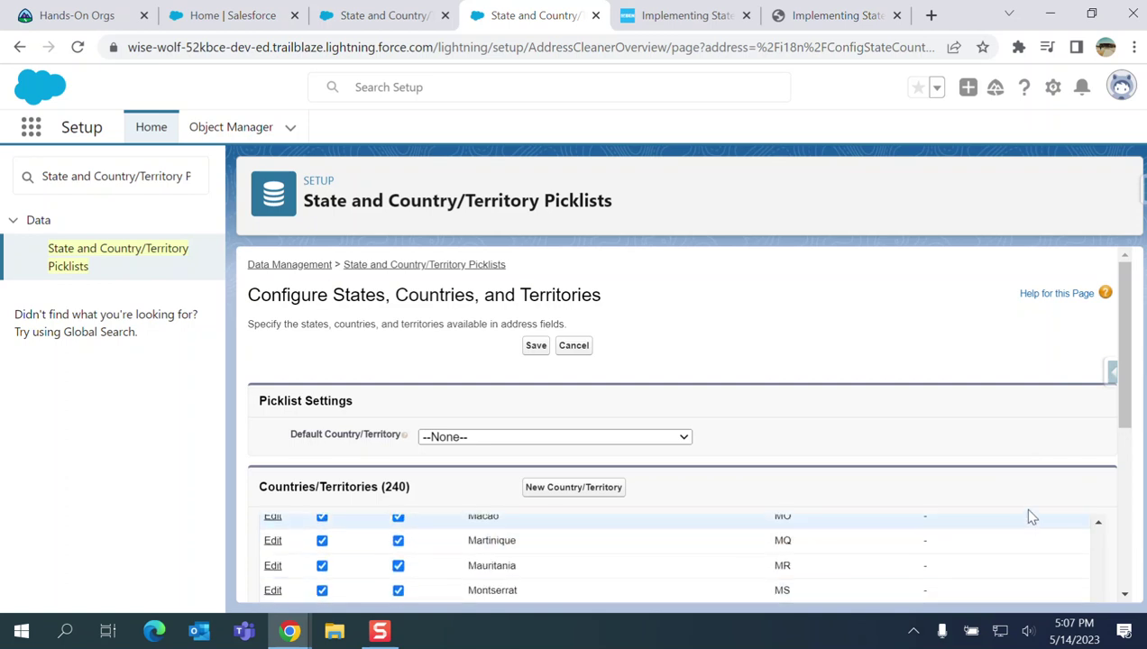
{"action": "left_click", "coordinate": [537, 346]}
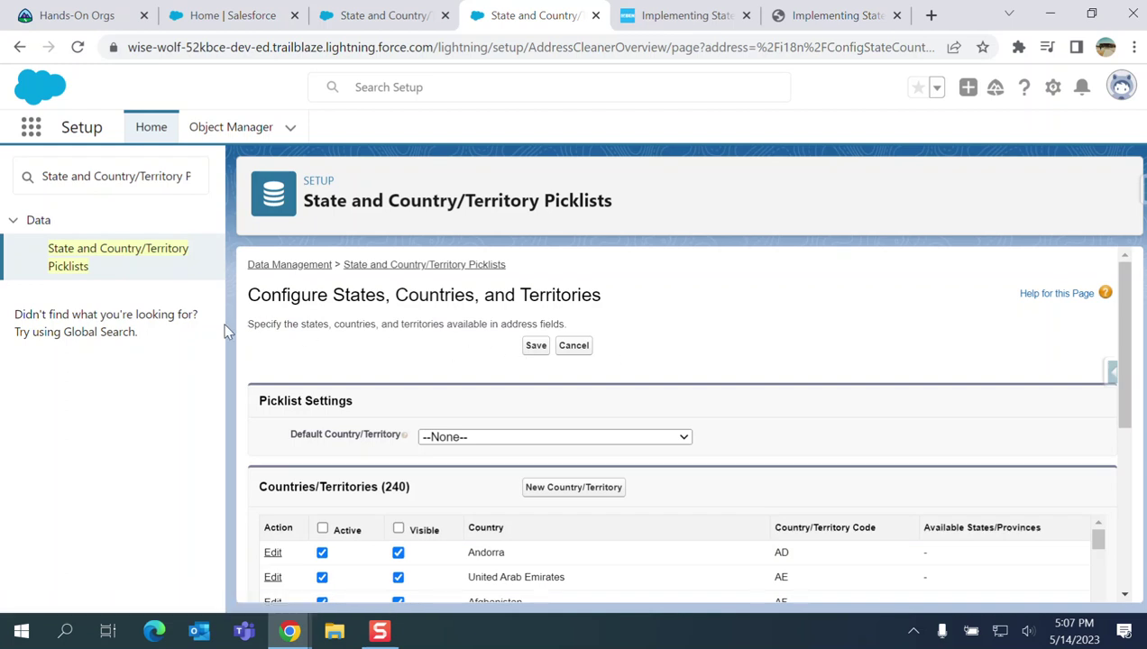
Step: Return to the picklists overview and run the scan for state and country/territory data
{"action": "left_click", "coordinate": [129, 255]}
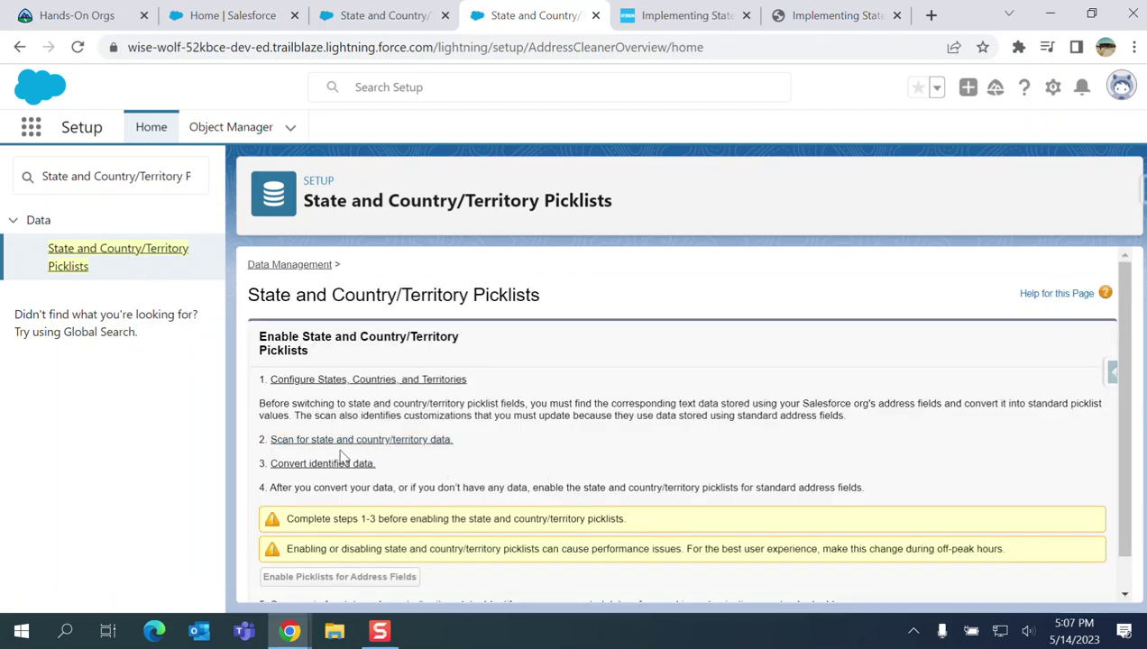
{"action": "left_click", "coordinate": [434, 447]}
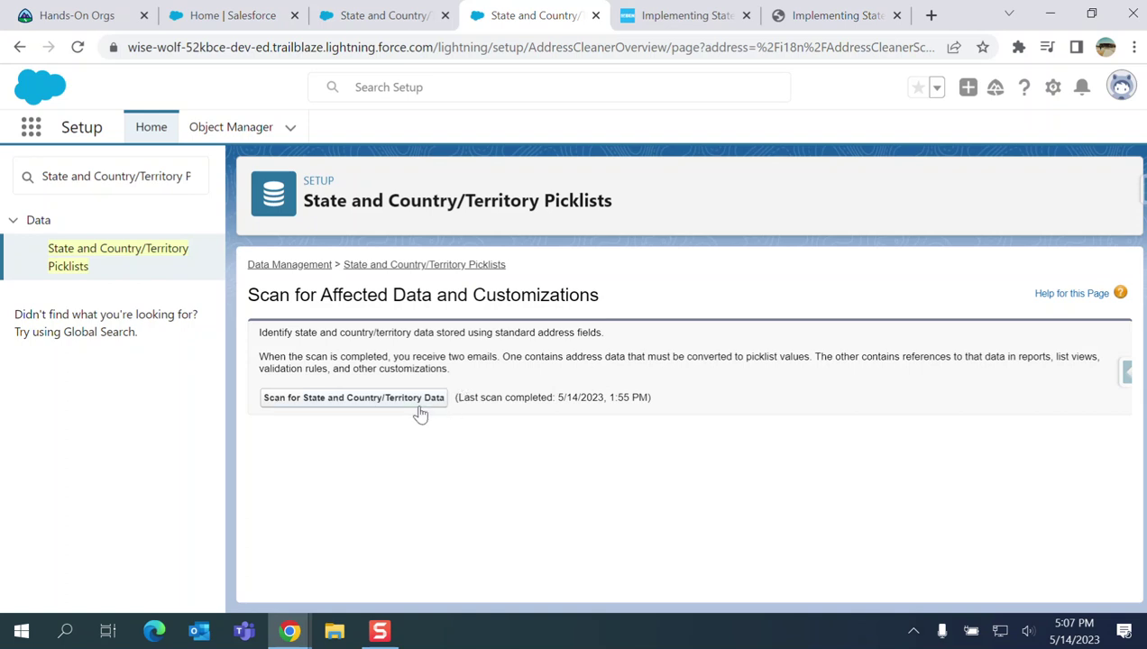
{"action": "left_click", "coordinate": [342, 407]}
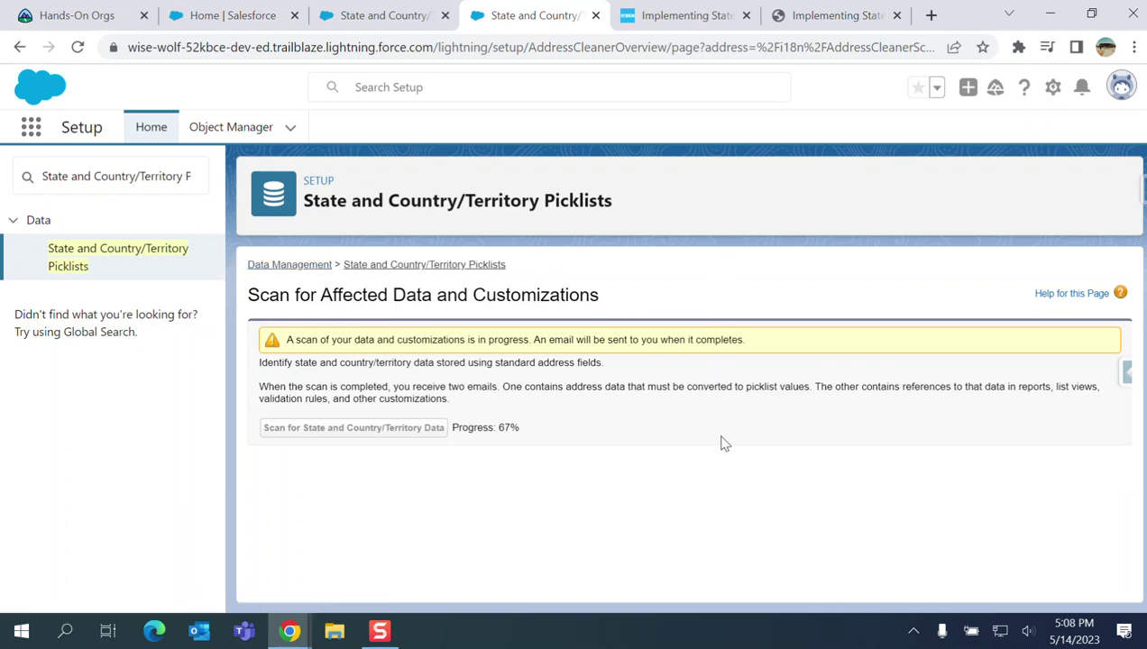
Step: Open the conversion page for the identified data and review its country values, Change To options and changelist
{"action": "left_click", "coordinate": [103, 249]}
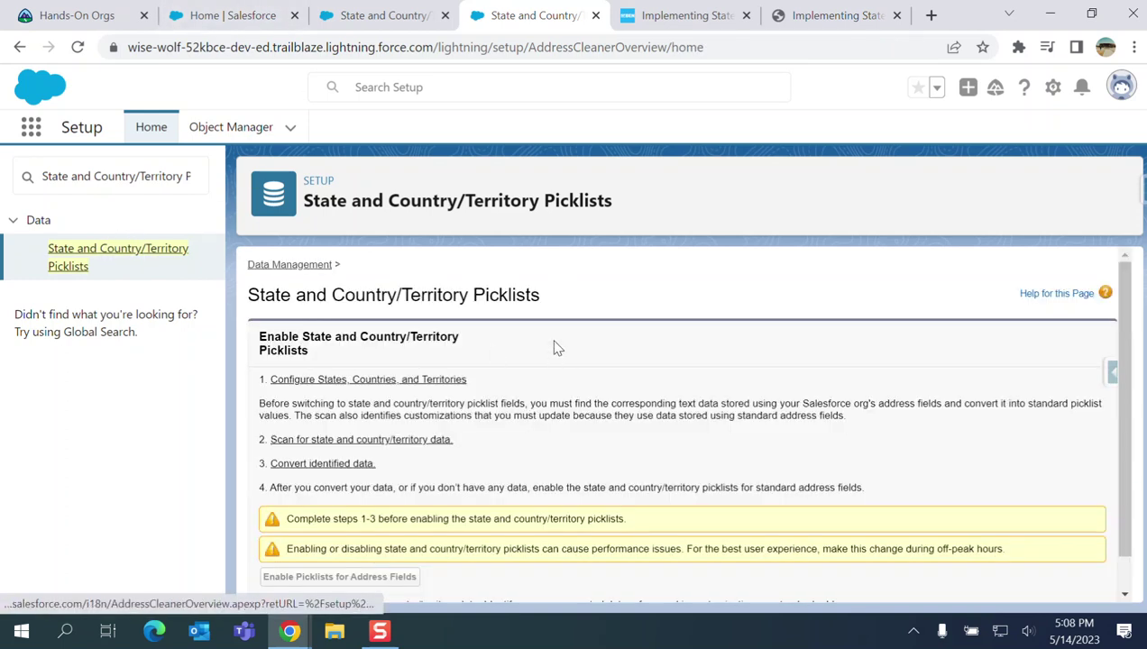
{"action": "left_click", "coordinate": [335, 465]}
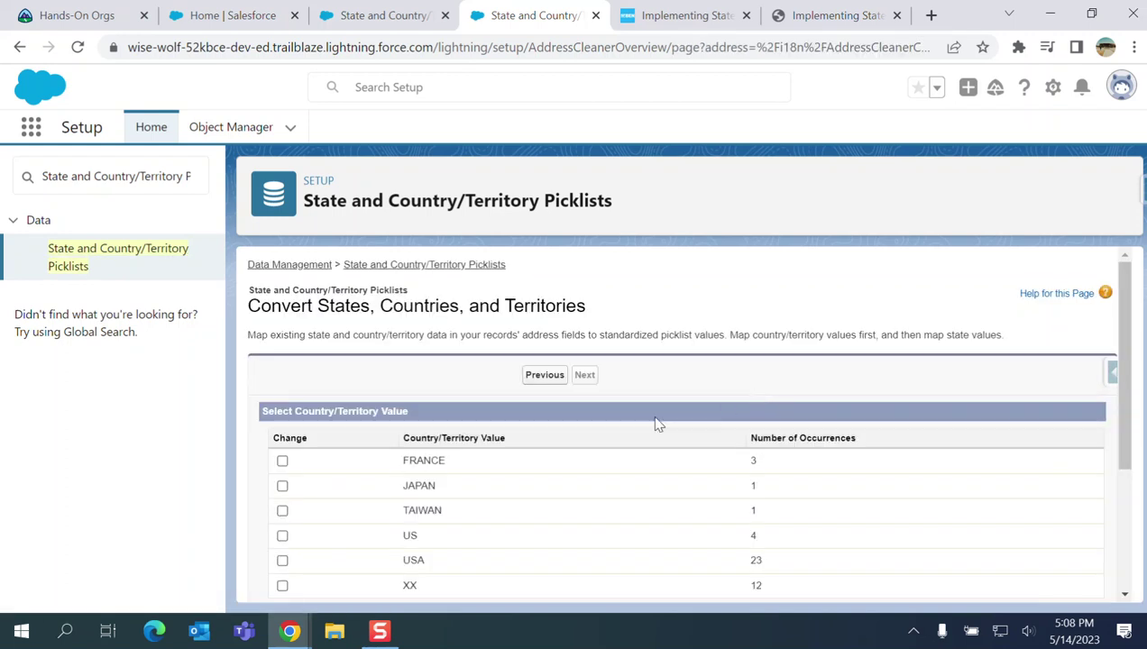
{"action": "scroll", "coordinate": [591, 455], "scroll_direction": "down", "scroll_amount": 2}
{"action": "scroll", "coordinate": [595, 413], "scroll_direction": "up", "scroll_amount": 1}
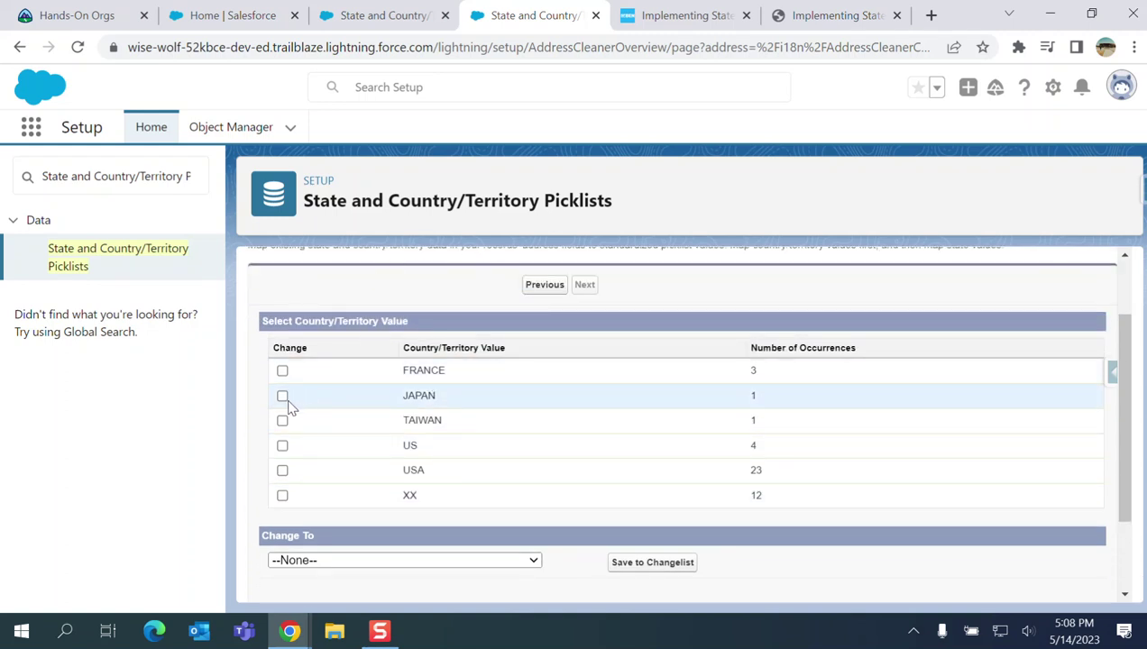
{"action": "scroll", "coordinate": [341, 403], "scroll_direction": "down", "scroll_amount": 1}
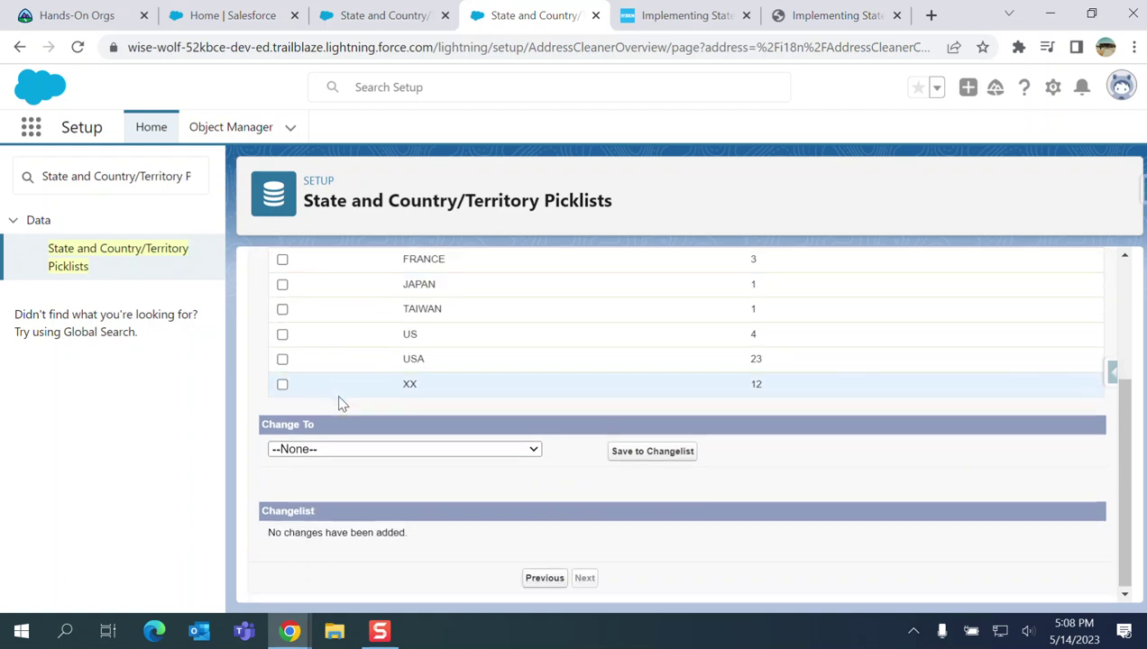
{"action": "left_click", "coordinate": [348, 457]}
{"action": "left_click", "coordinate": [541, 485]}
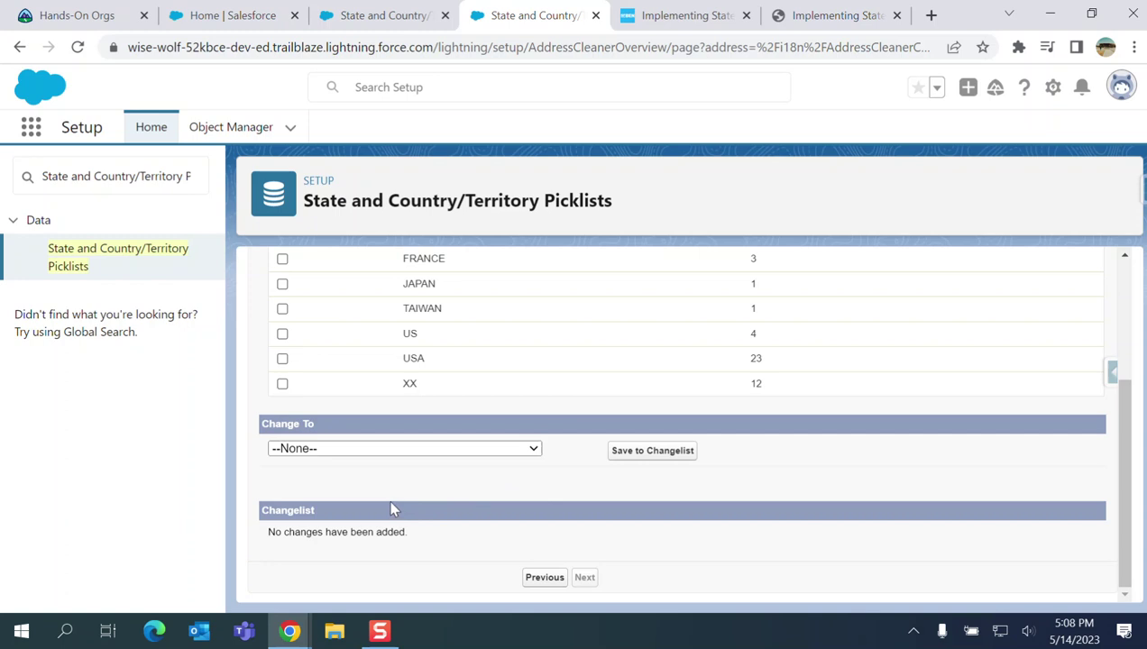
{"action": "scroll", "coordinate": [392, 509], "scroll_direction": "up", "scroll_amount": 2}
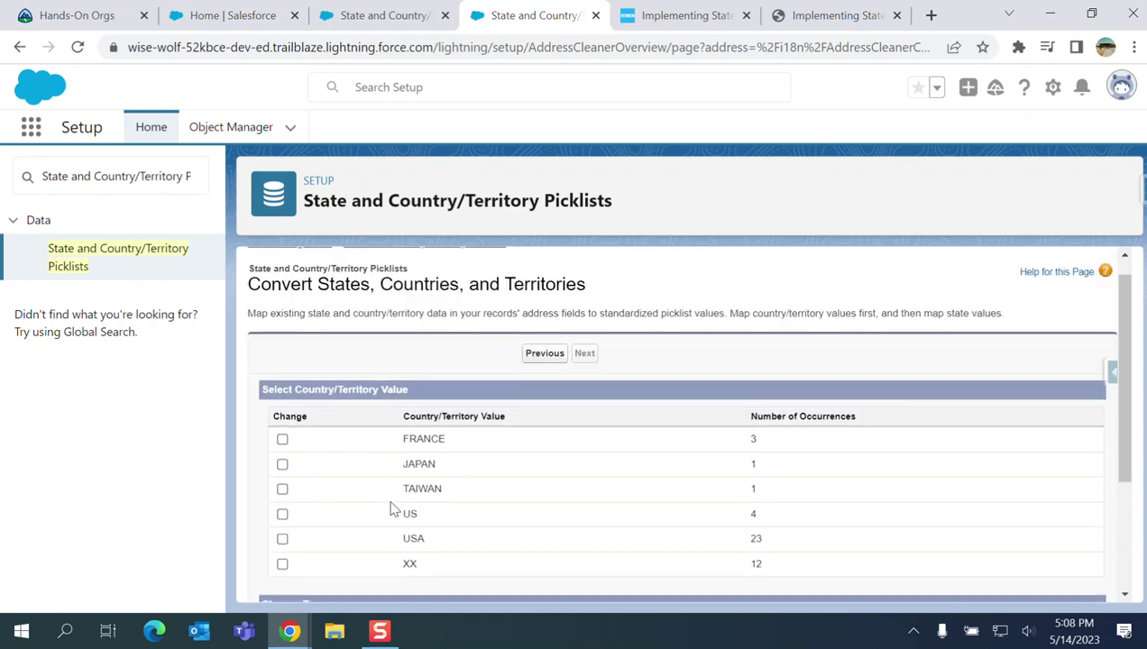
{"action": "left_click", "coordinate": [283, 440]}
{"action": "scroll", "coordinate": [458, 422], "scroll_direction": "down", "scroll_amount": 2}
{"action": "left_click", "coordinate": [435, 451]}
{"action": "left_click", "coordinate": [559, 495]}
{"action": "scroll", "coordinate": [365, 409], "scroll_direction": "up", "scroll_amount": 1}
{"action": "left_click", "coordinate": [283, 373]}
{"action": "left_click", "coordinate": [282, 349]}
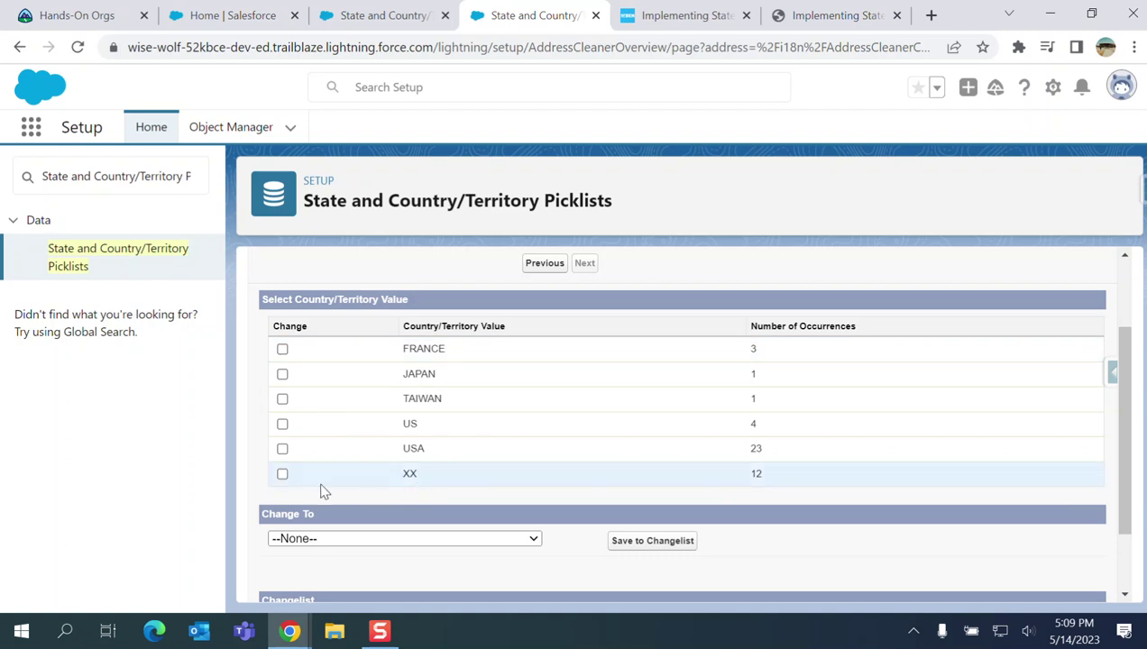
Step: Map the country value XX to Argentina and save the mapping to the changelist
{"action": "left_click", "coordinate": [282, 475]}
{"action": "left_click", "coordinate": [335, 541]}
{"action": "left_click", "coordinate": [332, 406]}
{"action": "scroll", "coordinate": [503, 416], "scroll_direction": "down", "scroll_amount": 1}
{"action": "left_click", "coordinate": [628, 450]}
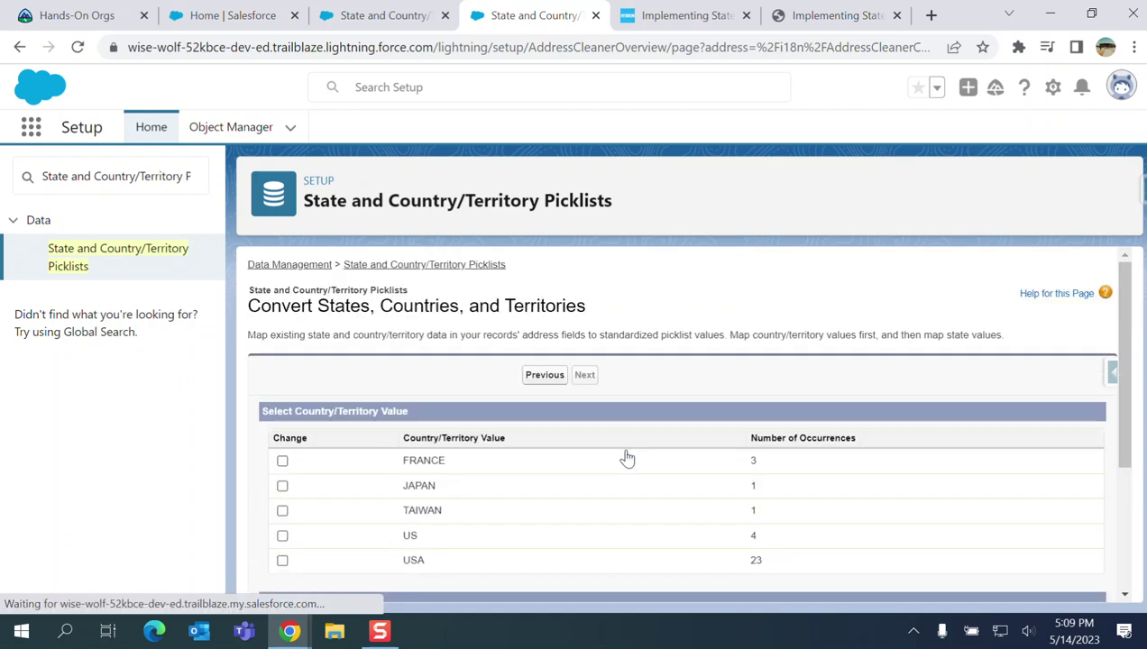
Step: Map the country values US and USA to United States and save the mapping to the changelist
{"action": "scroll", "coordinate": [629, 428], "scroll_direction": "down", "scroll_amount": 2}
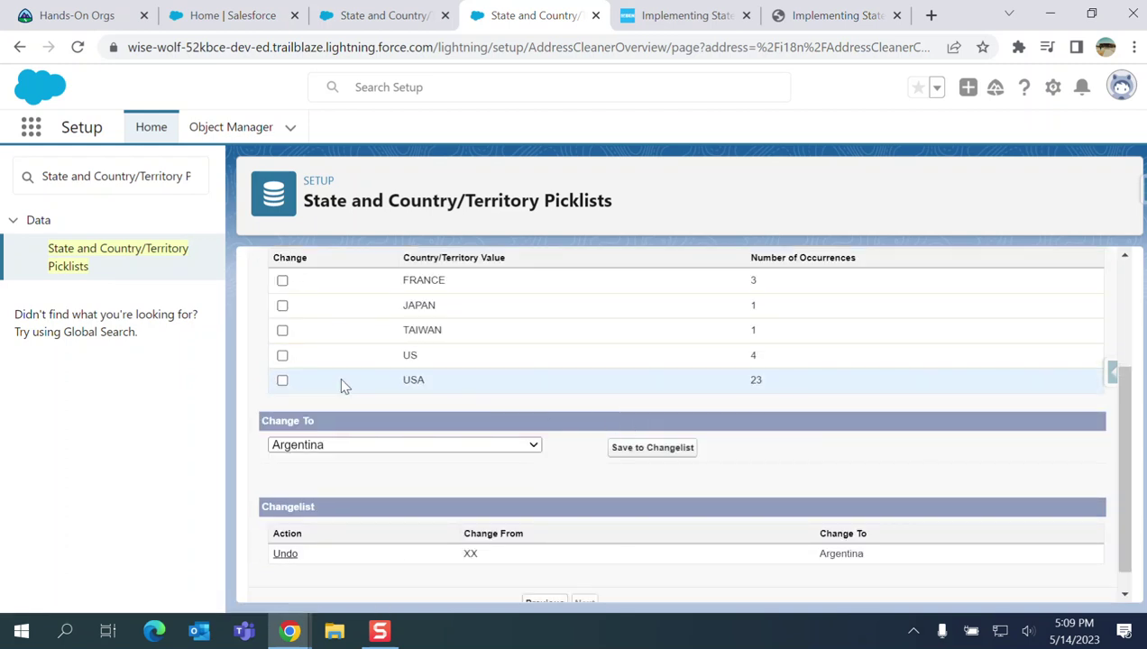
{"action": "left_click", "coordinate": [282, 356]}
{"action": "left_click", "coordinate": [300, 445]}
{"action": "left_click", "coordinate": [574, 478]}
{"action": "left_click", "coordinate": [283, 380]}
{"action": "left_click", "coordinate": [532, 445]}
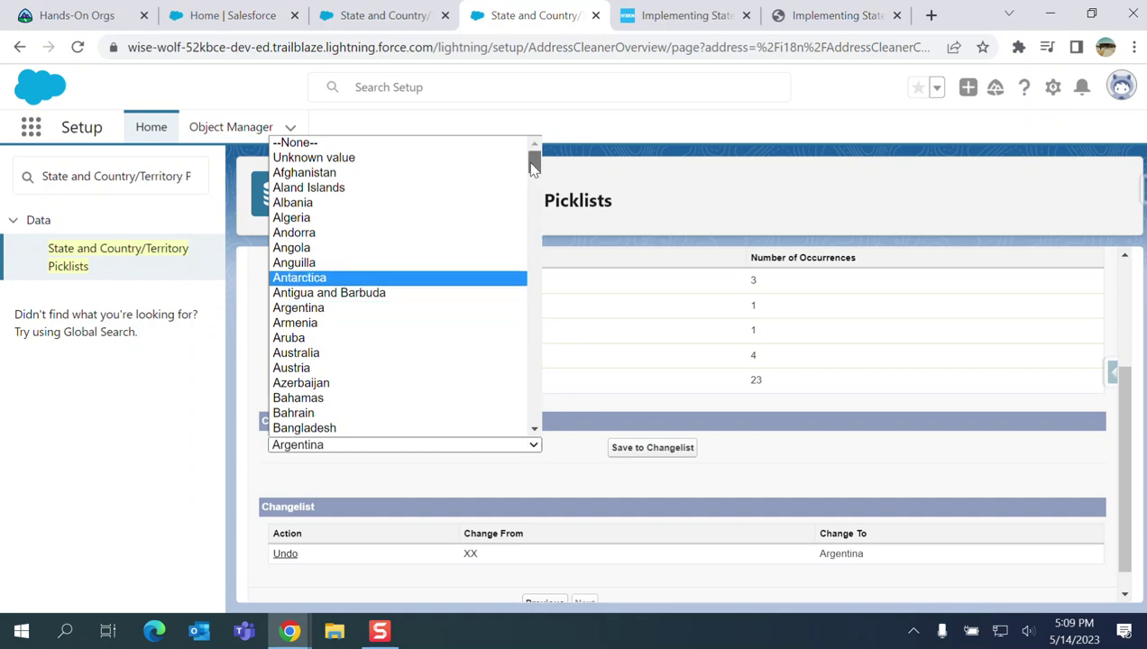
{"action": "left_click_drag", "start_coordinate": [535, 174], "coordinate": [513, 448]}
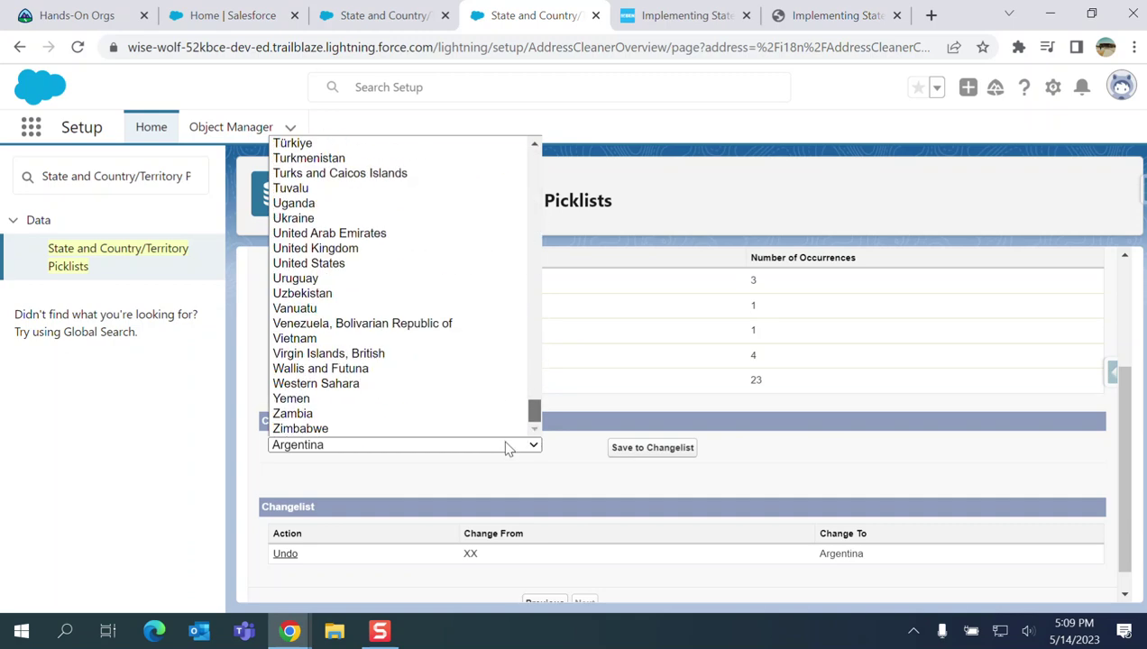
{"action": "left_click", "coordinate": [438, 264]}
{"action": "left_click", "coordinate": [634, 451]}
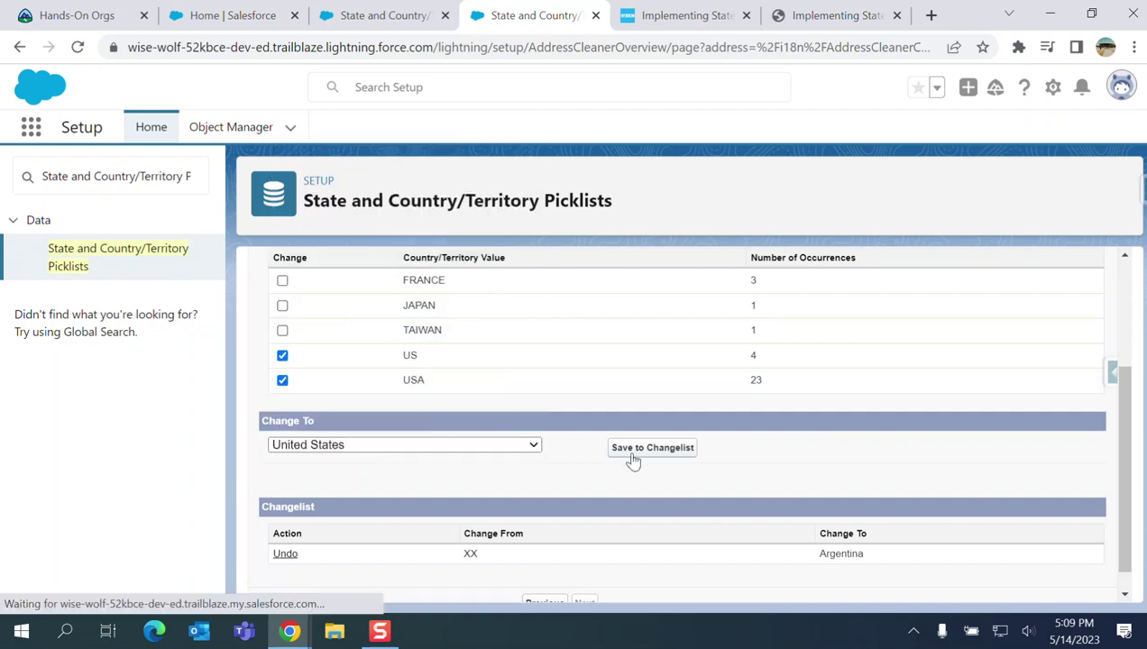
Step: Map the country value TAIWAN to Taiwan and save the mapping to the changelist
{"action": "left_click", "coordinate": [282, 510]}
{"action": "scroll", "coordinate": [485, 518], "scroll_direction": "down", "scroll_amount": 1}
{"action": "left_click", "coordinate": [455, 488]}
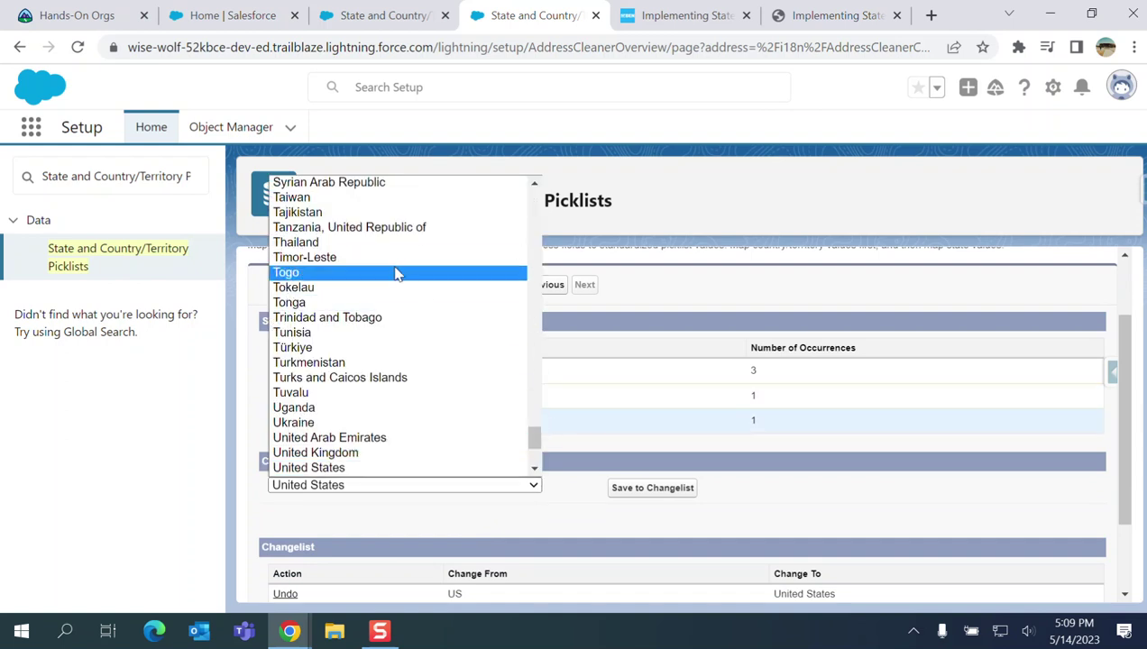
{"action": "left_click", "coordinate": [343, 198]}
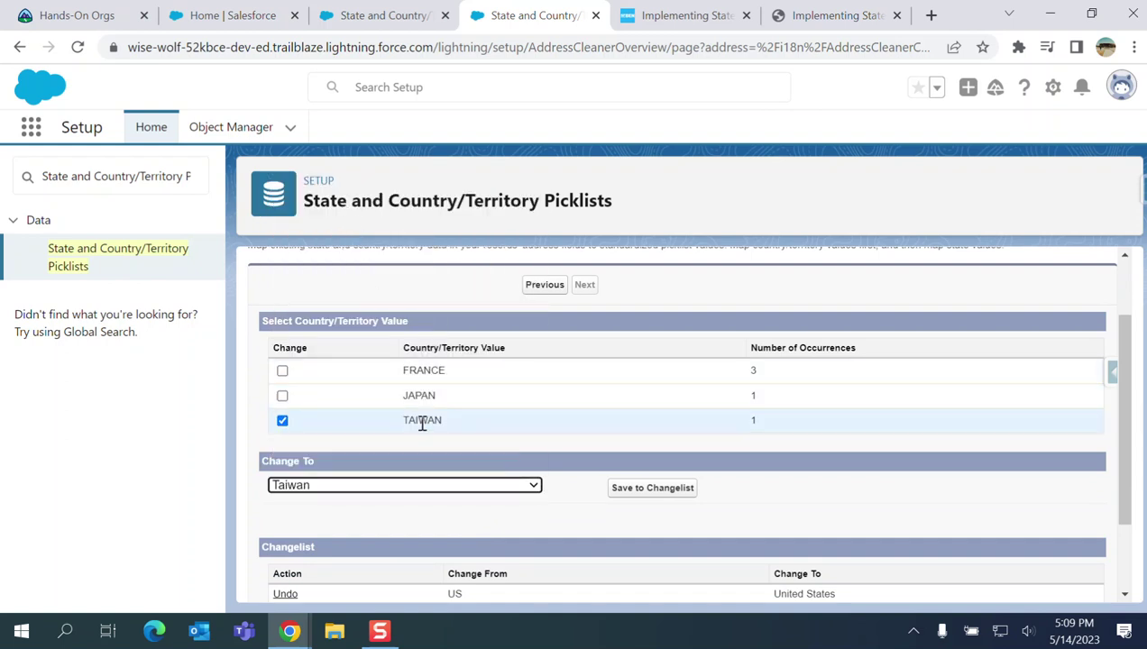
{"action": "left_click", "coordinate": [630, 495]}
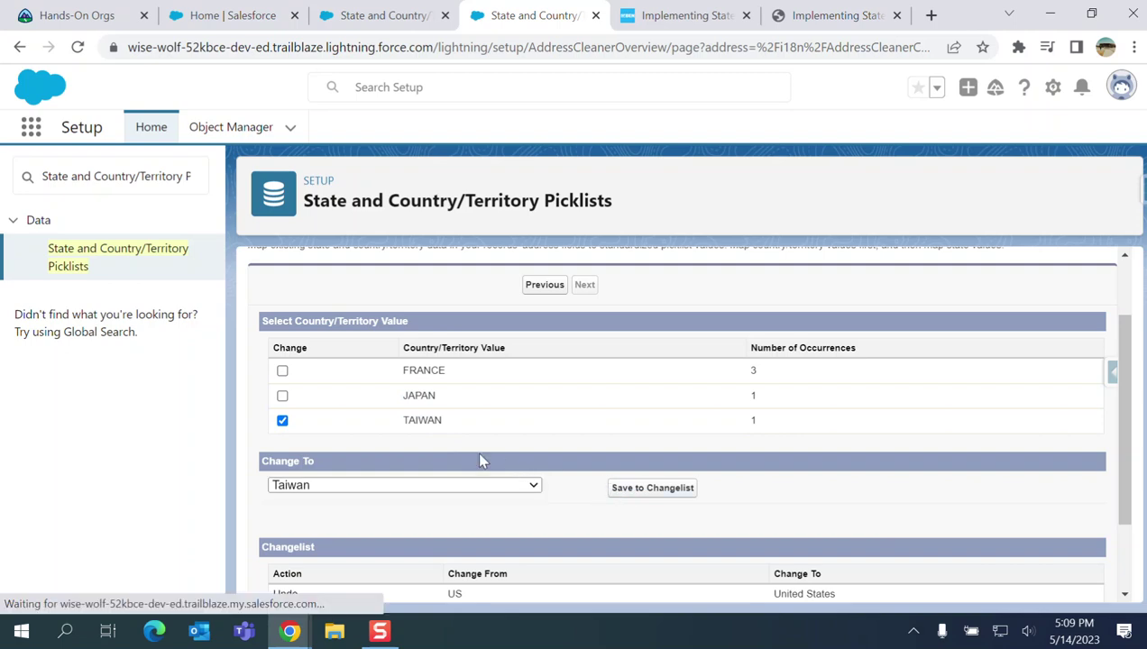
Step: Map the country value JAPAN to Jersey and save the mapping to the changelist
{"action": "left_click", "coordinate": [282, 485]}
{"action": "scroll", "coordinate": [462, 436], "scroll_direction": "down", "scroll_amount": 2}
{"action": "left_click", "coordinate": [374, 373]}
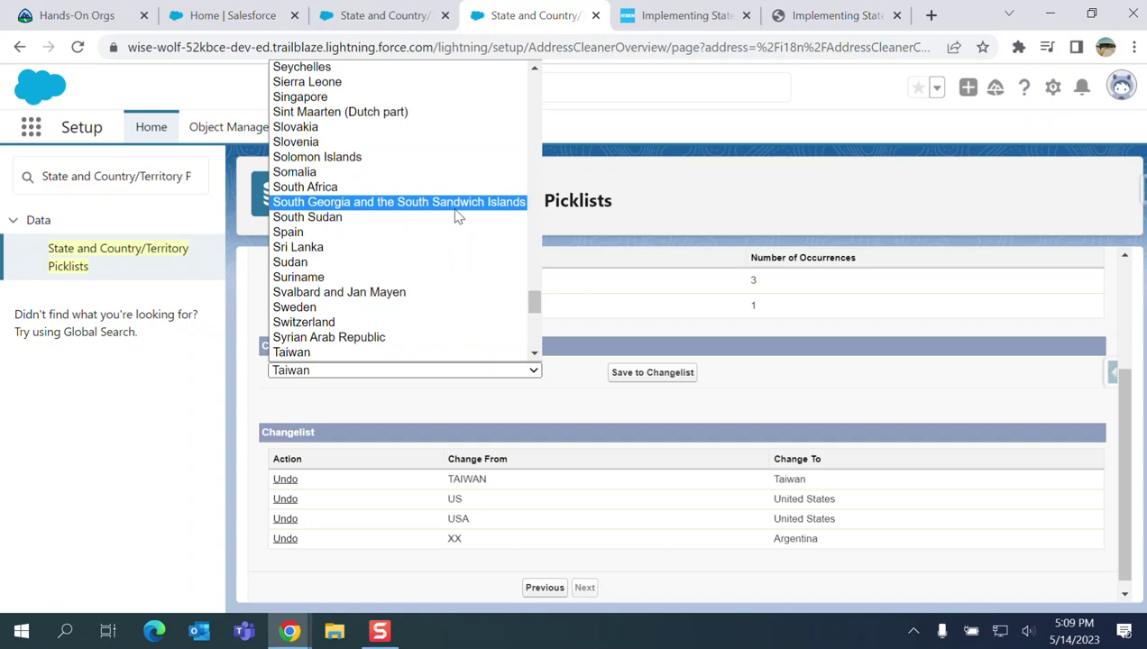
{"action": "left_click_drag", "start_coordinate": [534, 303], "coordinate": [535, 209]}
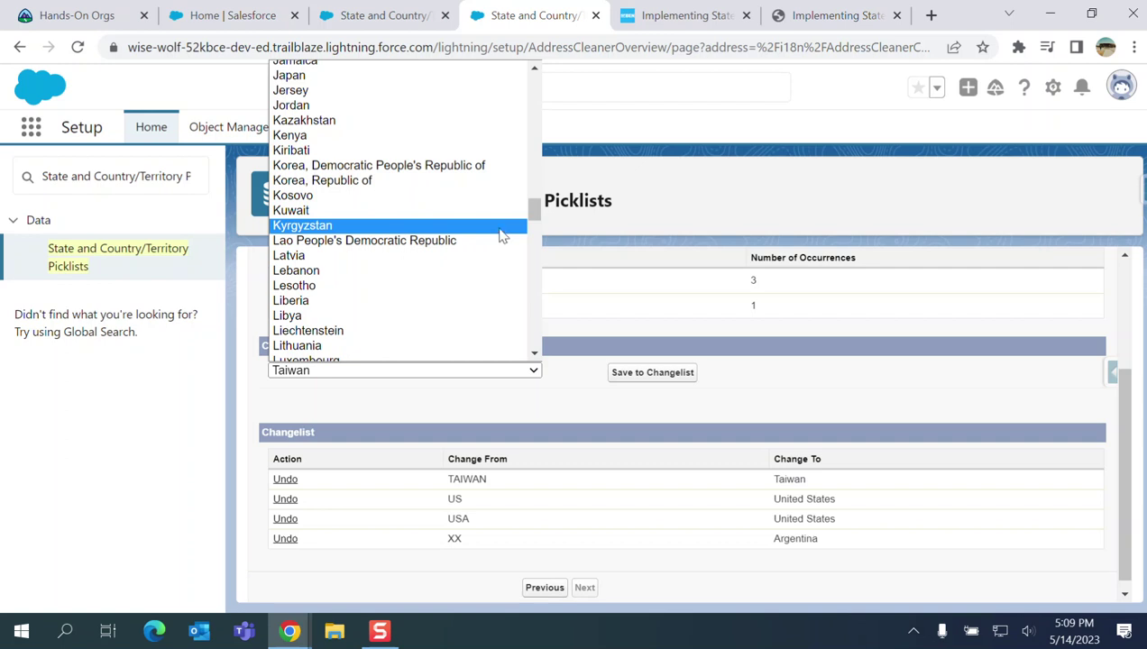
{"action": "left_click", "coordinate": [366, 90]}
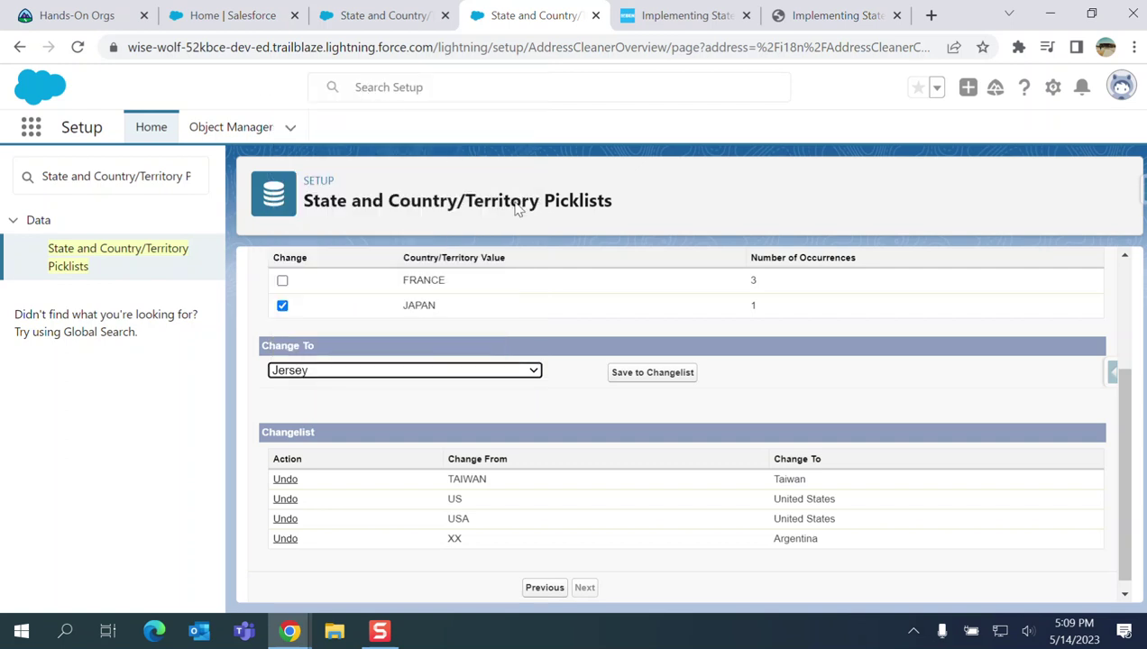
{"action": "left_click", "coordinate": [639, 372]}
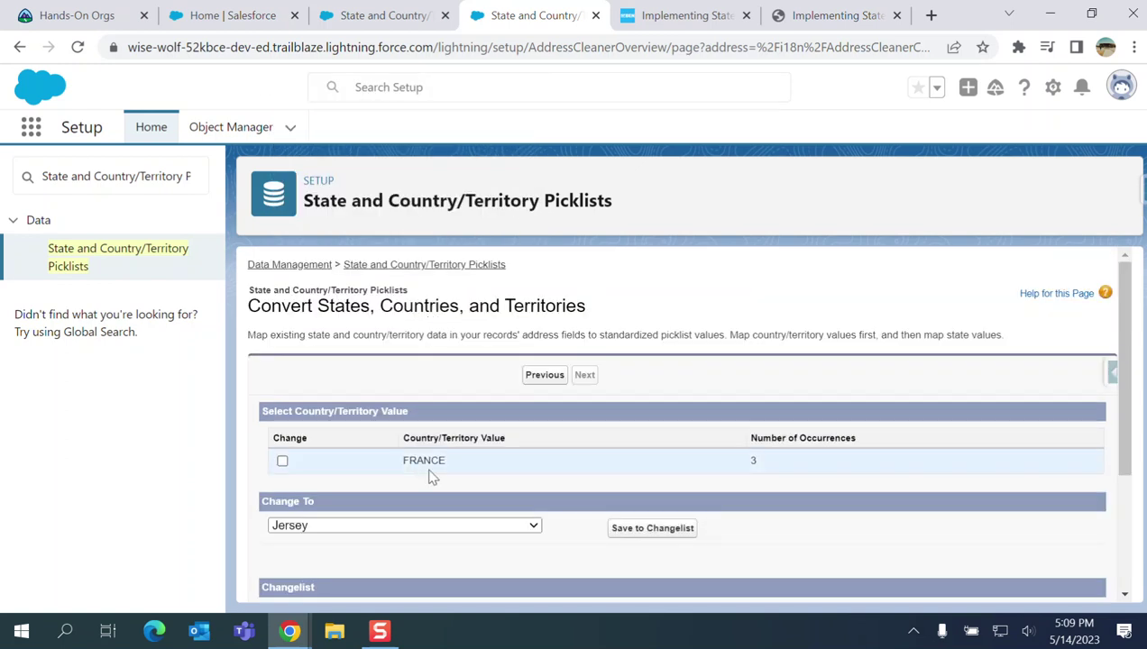
Step: Map the country value FRANCE to France and save the mapping to the changelist
{"action": "left_click", "coordinate": [283, 462]}
{"action": "left_click", "coordinate": [329, 526]}
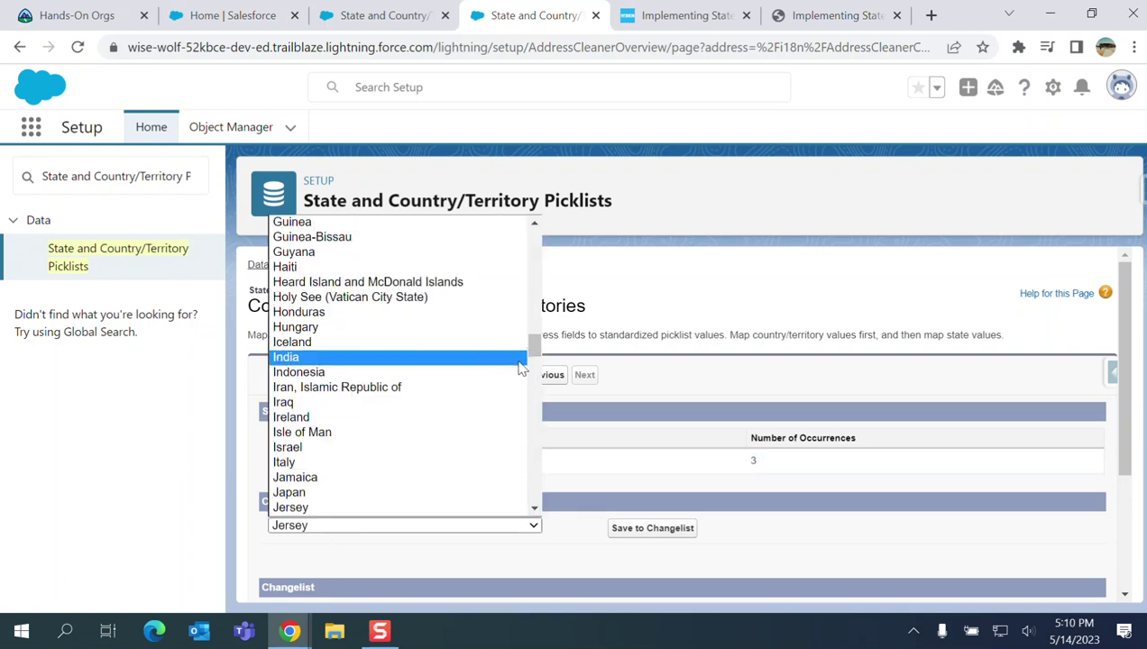
{"action": "left_click_drag", "start_coordinate": [533, 348], "coordinate": [536, 314]}
{"action": "scroll", "coordinate": [535, 320], "scroll_direction": "up", "scroll_amount": 4}
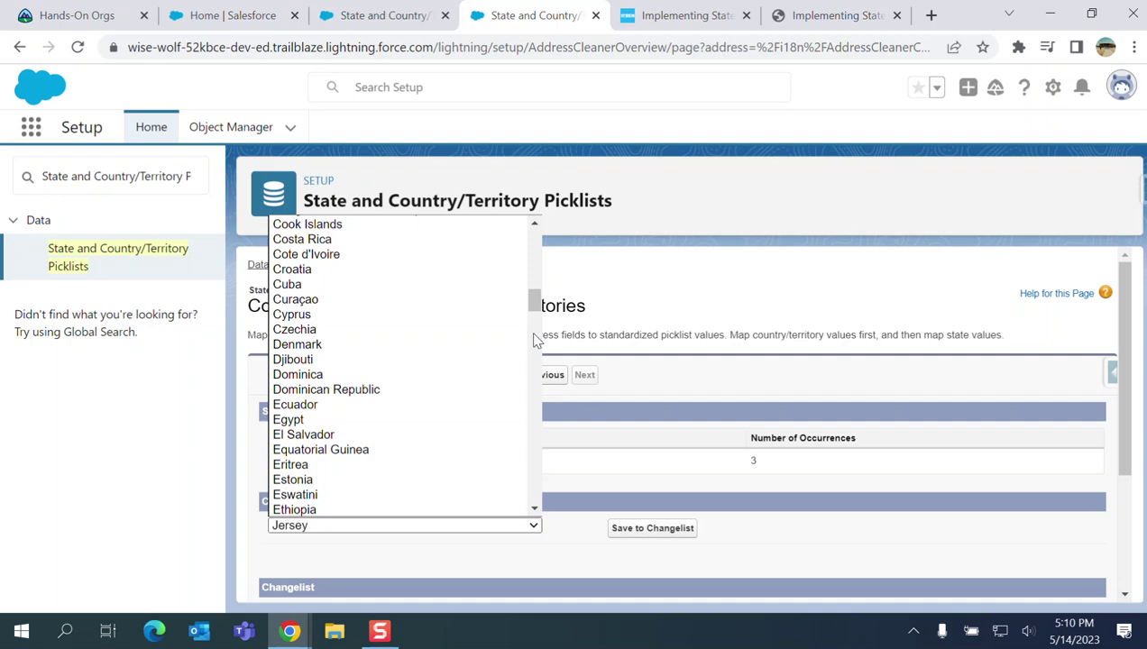
{"action": "scroll", "coordinate": [534, 337], "scroll_direction": "up", "scroll_amount": 4}
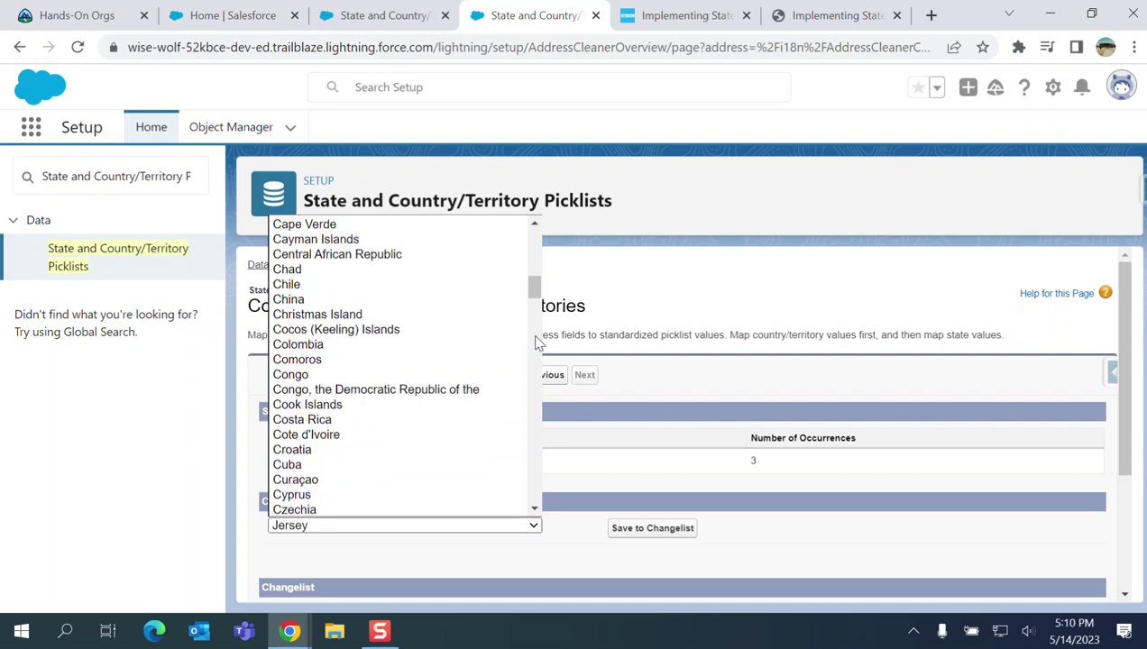
{"action": "scroll", "coordinate": [535, 343], "scroll_direction": "down", "scroll_amount": 8}
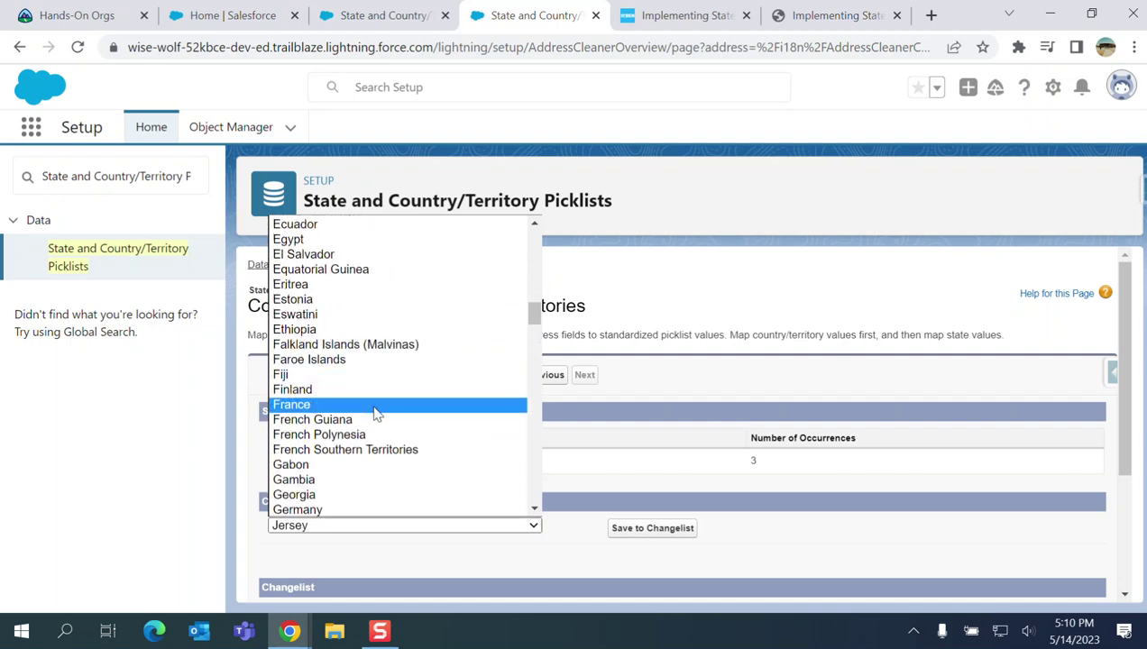
{"action": "left_click", "coordinate": [377, 406]}
{"action": "left_click", "coordinate": [650, 531]}
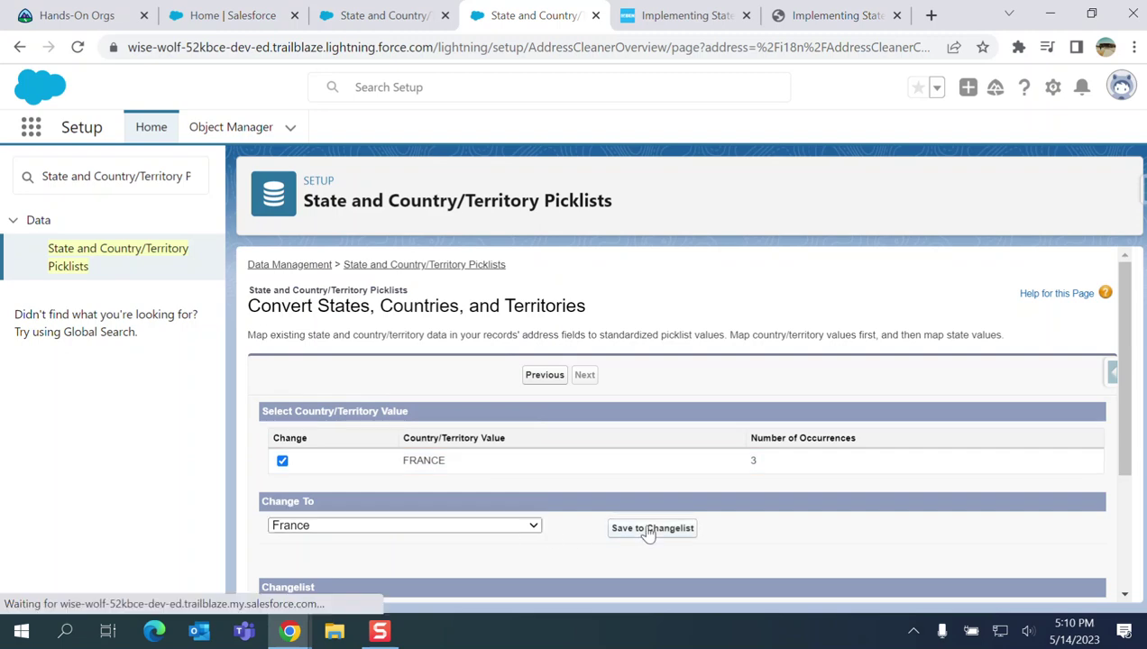
Step: Review the country changelist, continue to the Convert States page and examine its state values, countries of origin and Change To section
{"action": "scroll", "coordinate": [641, 361], "scroll_direction": "down", "scroll_amount": 2}
{"action": "scroll", "coordinate": [637, 358], "scroll_direction": "up", "scroll_amount": 2}
{"action": "left_click", "coordinate": [588, 379]}
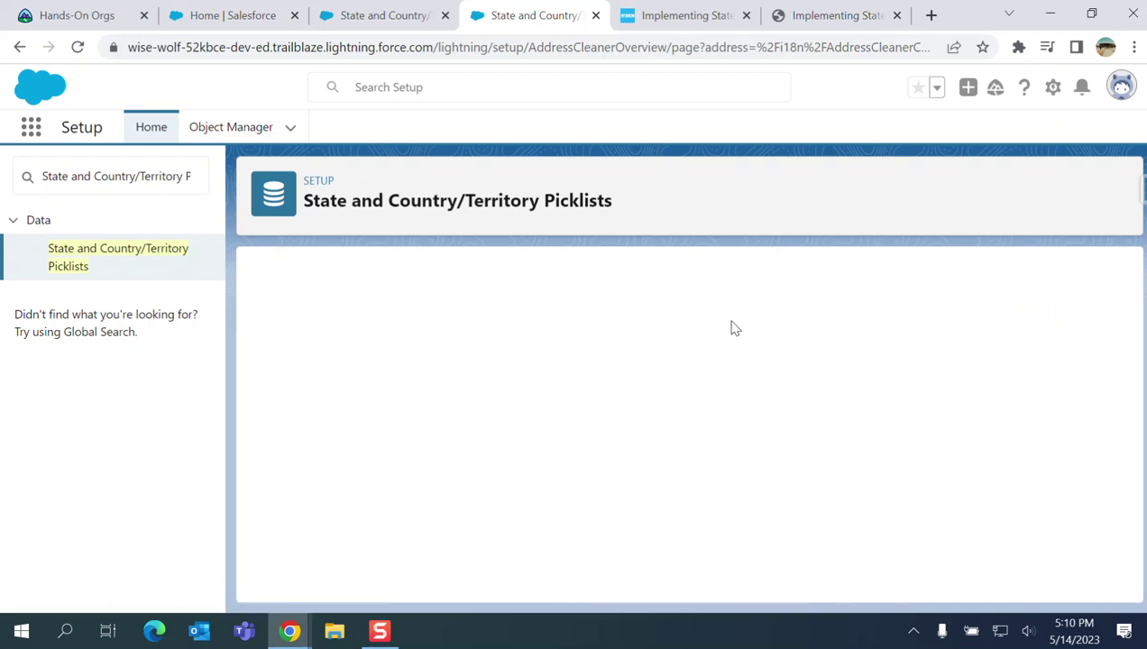
{"action": "scroll", "coordinate": [719, 343], "scroll_direction": "down", "scroll_amount": 4}
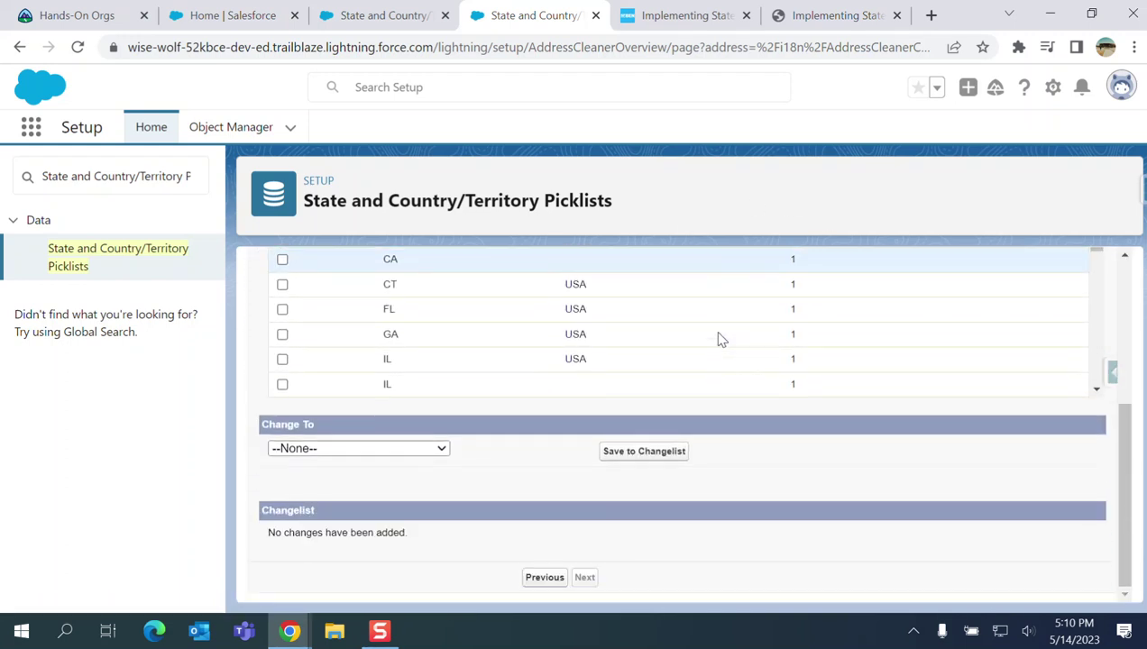
{"action": "scroll", "coordinate": [667, 351], "scroll_direction": "up", "scroll_amount": 4}
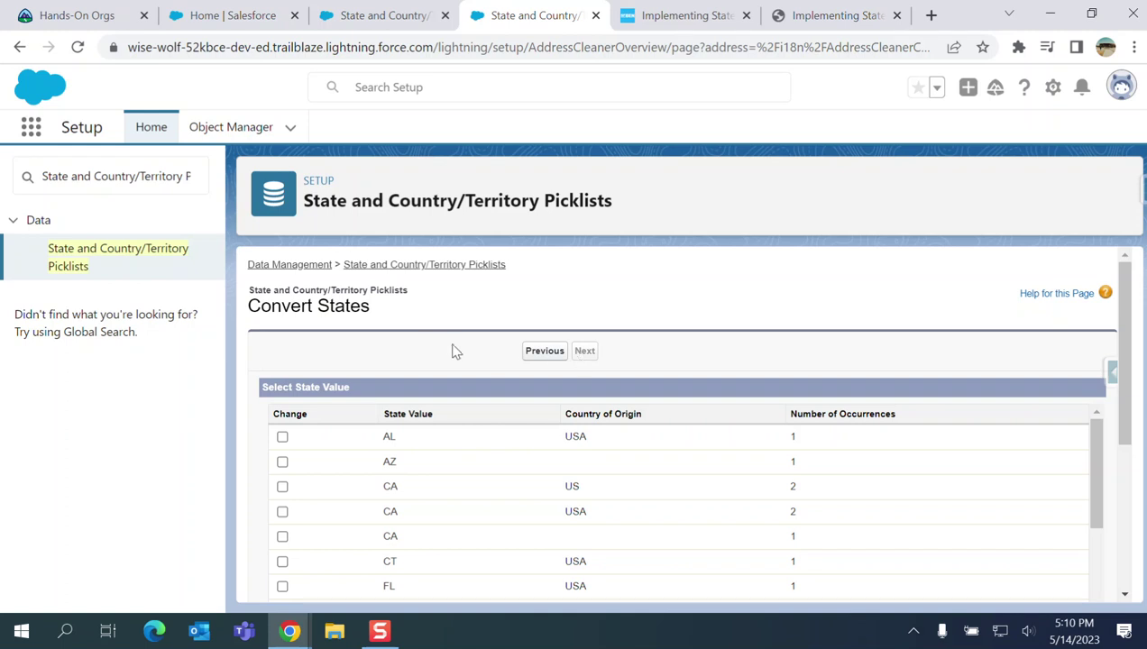
{"action": "scroll", "coordinate": [374, 357], "scroll_direction": "down", "scroll_amount": 2}
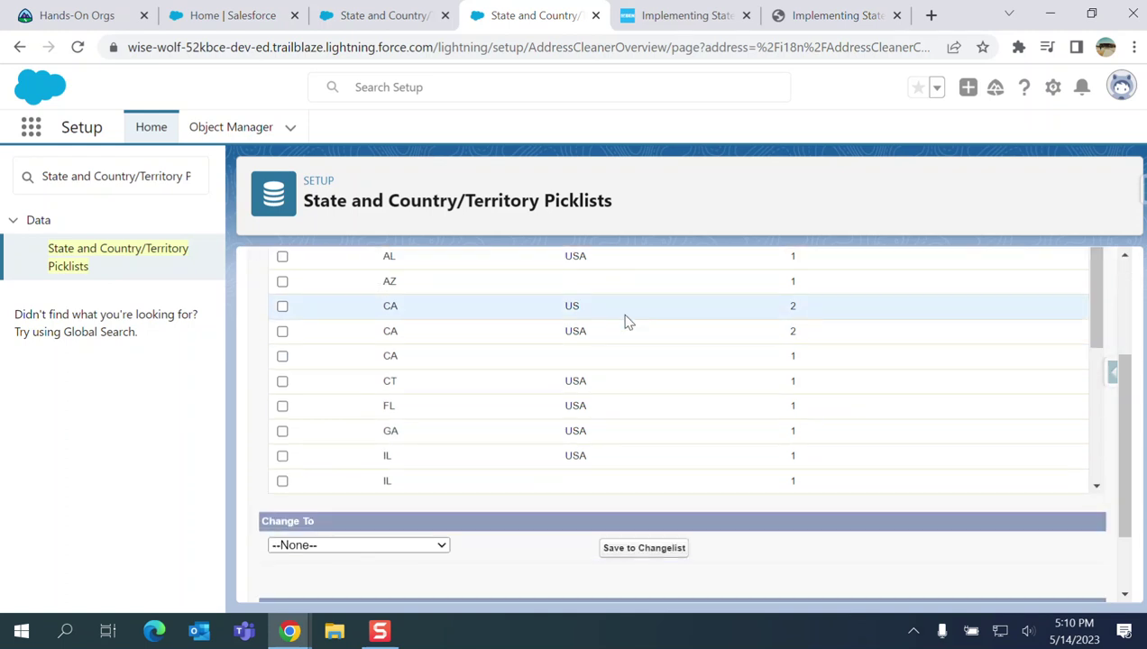
{"action": "scroll", "coordinate": [402, 487], "scroll_direction": "down", "scroll_amount": 5}
{"action": "scroll", "coordinate": [541, 518], "scroll_direction": "up", "scroll_amount": 3}
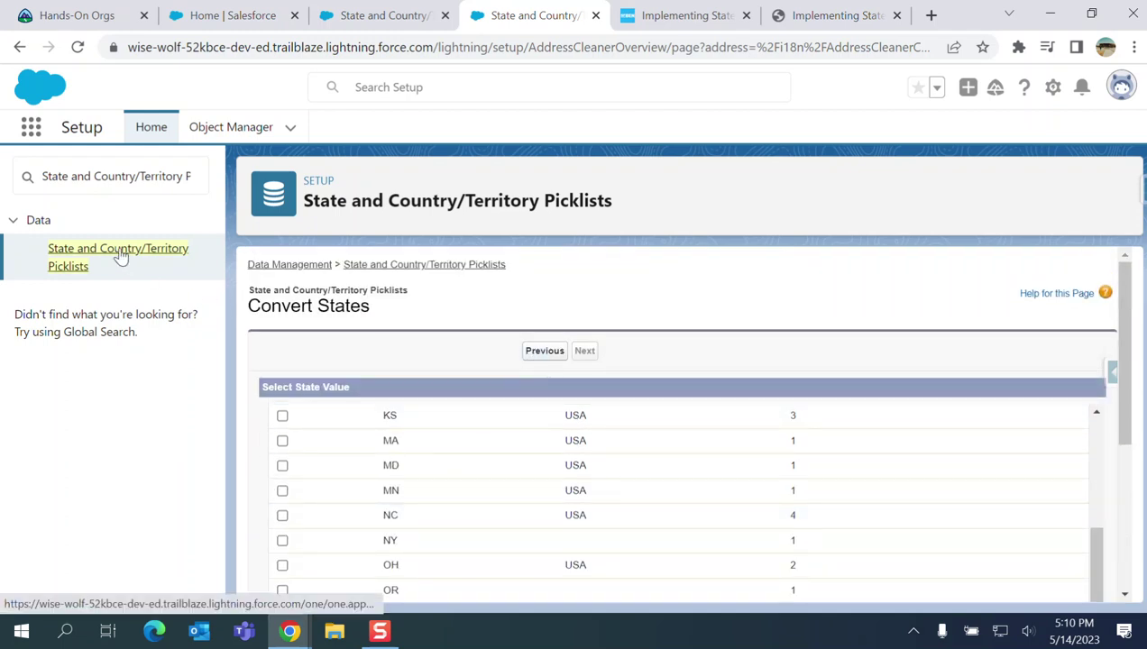
Step: Return to the picklists overview, scan the address data and the customizations for affected values, and run the data scan once more
{"action": "left_click", "coordinate": [135, 263]}
{"action": "scroll", "coordinate": [559, 428], "scroll_direction": "down", "scroll_amount": 1}
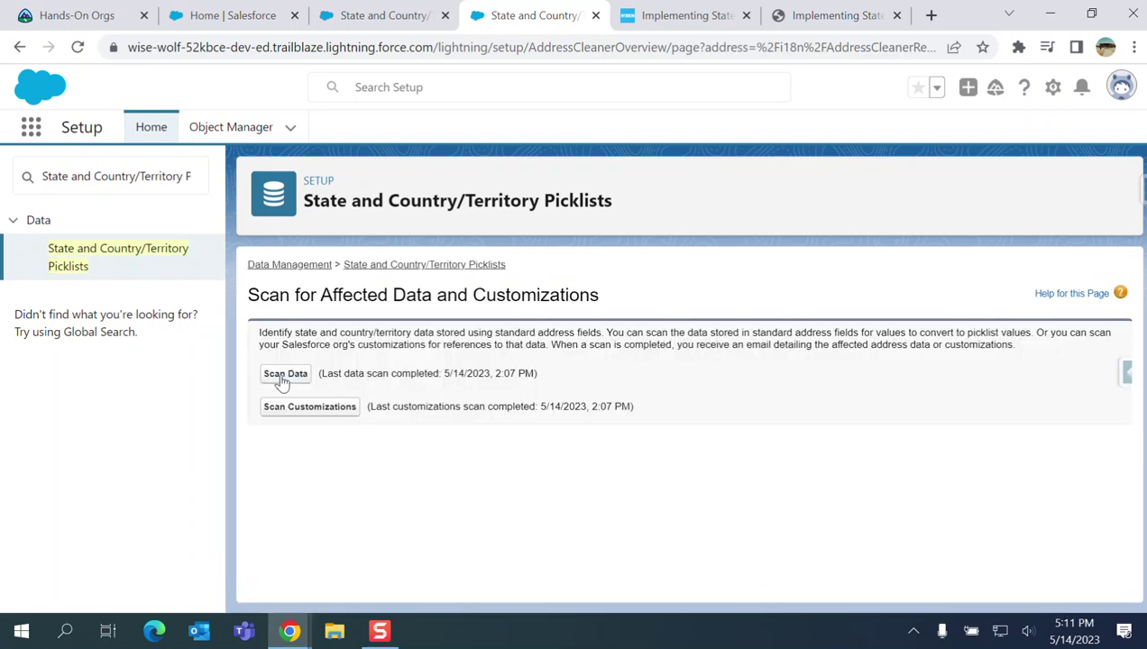
{"action": "left_click", "coordinate": [283, 375]}
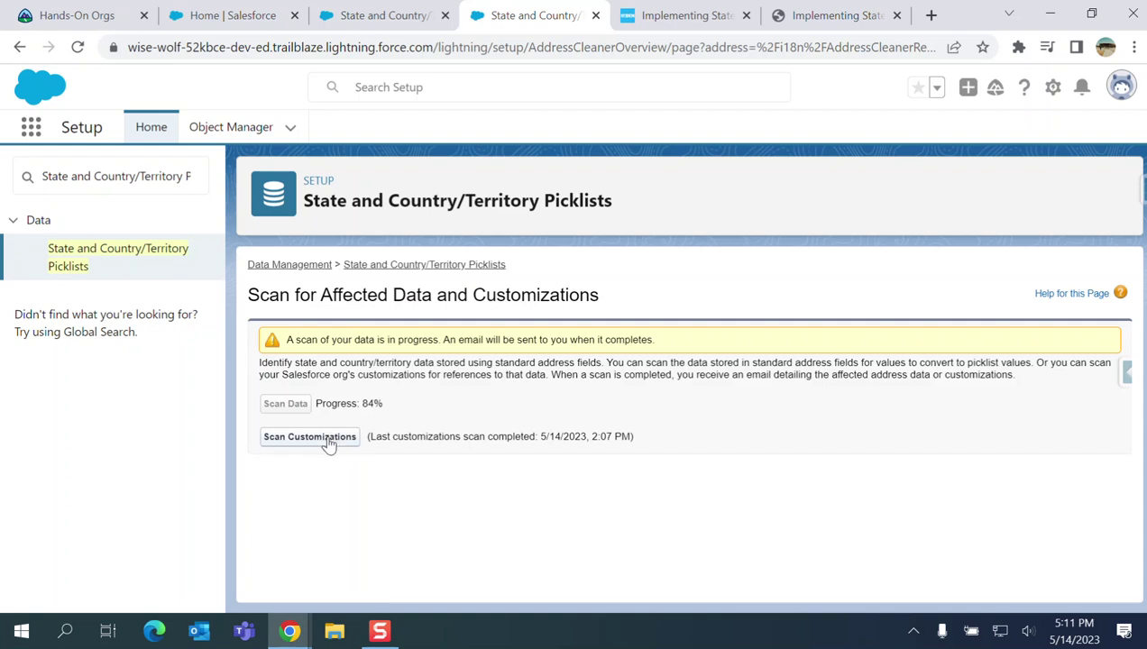
{"action": "left_click", "coordinate": [328, 441]}
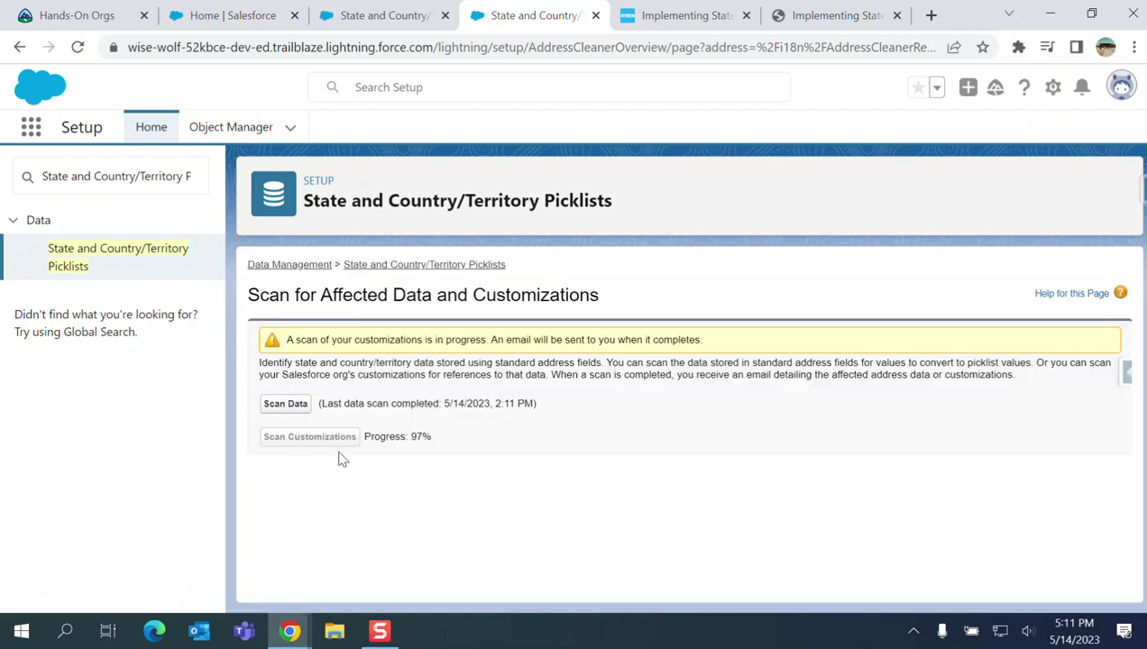
{"action": "left_click", "coordinate": [298, 408]}
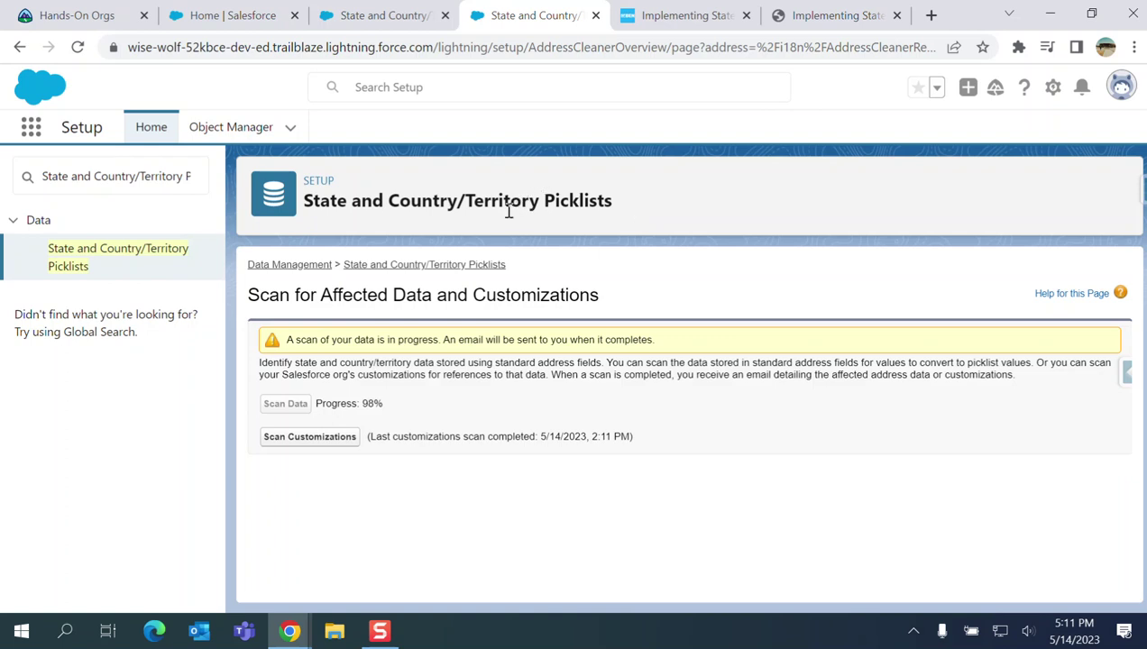
{"action": "left_click_drag", "start_coordinate": [628, 198], "coordinate": [305, 208]}
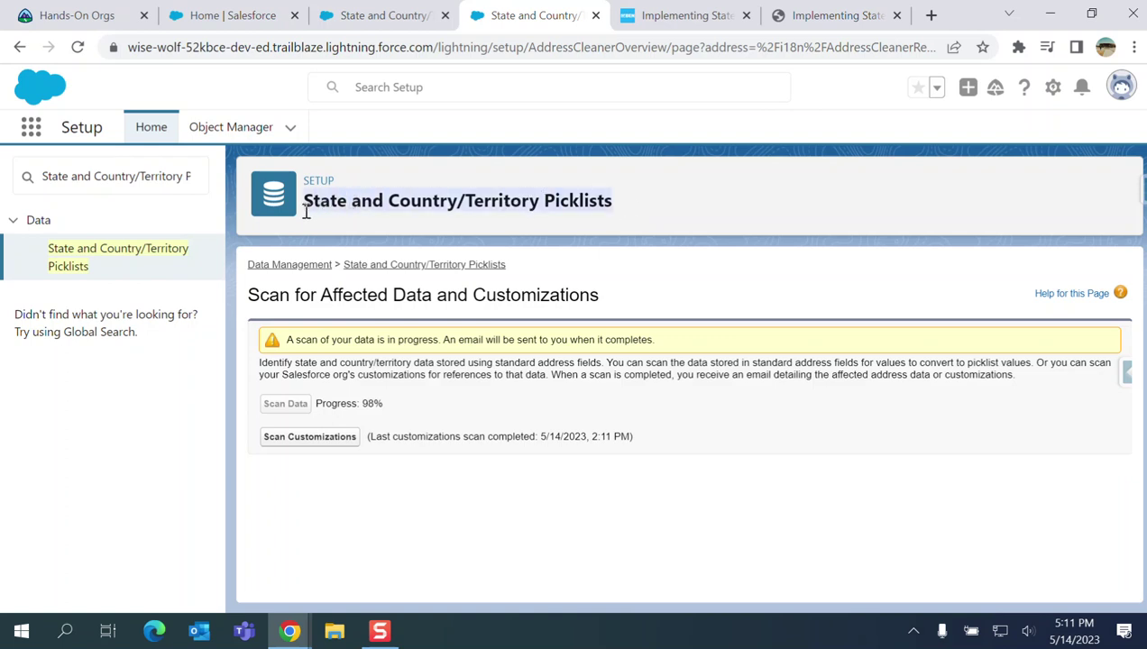
{"action": "left_click", "coordinate": [636, 201]}
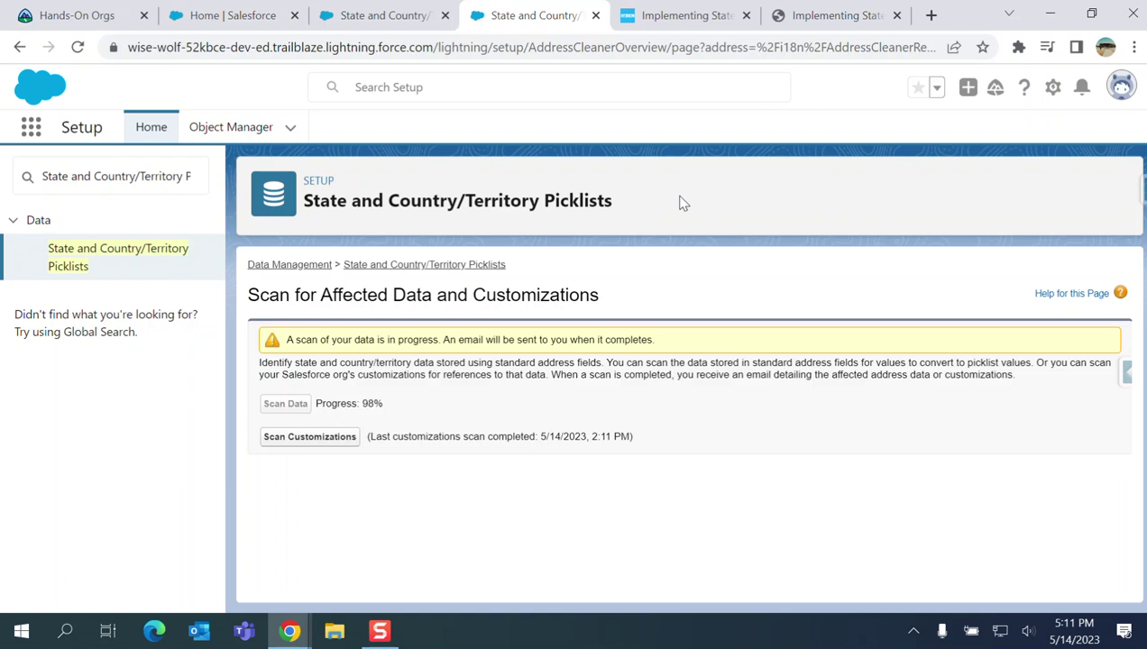